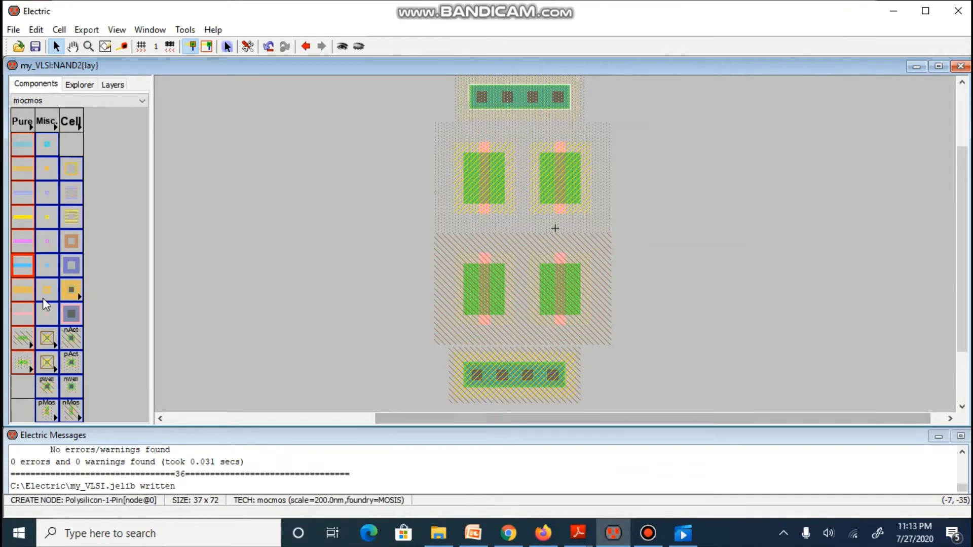
# - Place a Metal-1-N-Active contact just left of the left nMOS transistor and open its properties
pyautogui.click(73, 340)
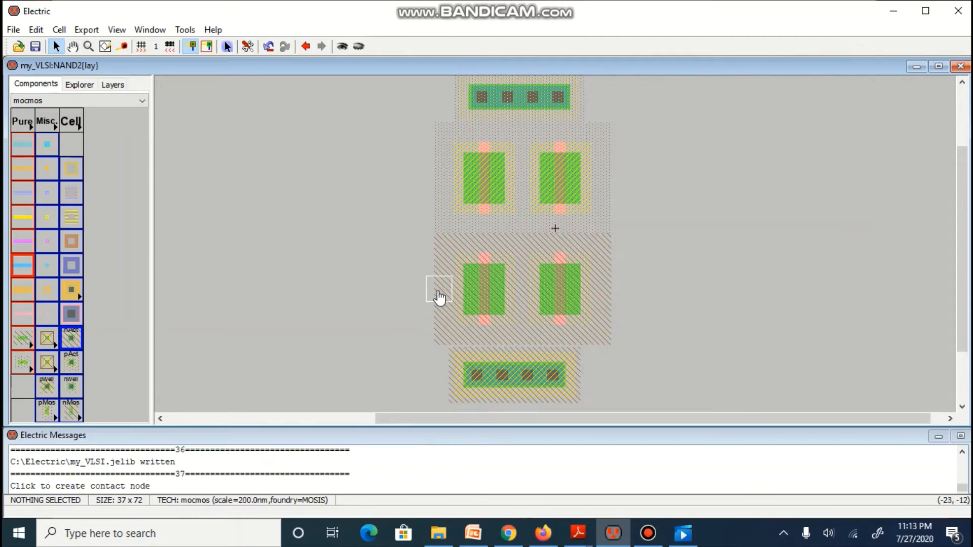
pyautogui.click(435, 292)
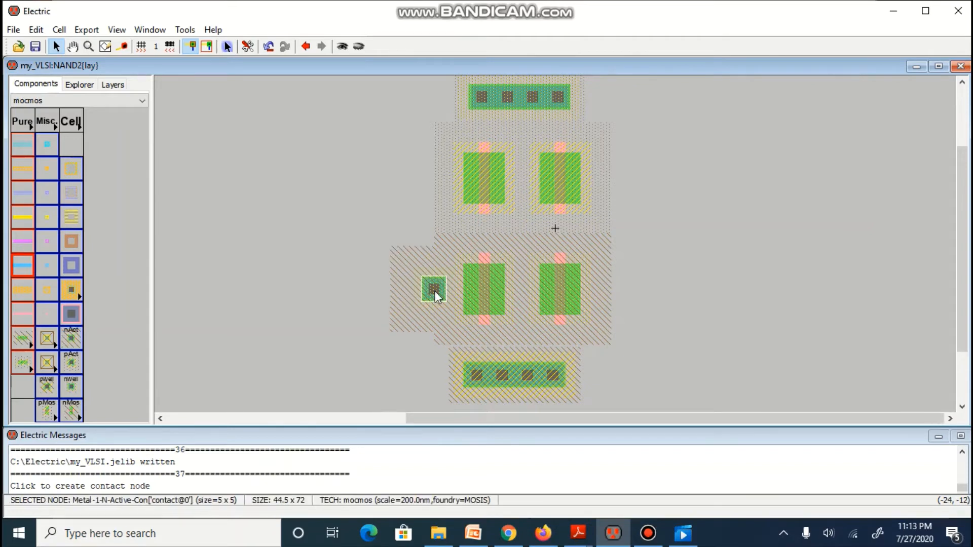
pyautogui.doubleClick(435, 290)
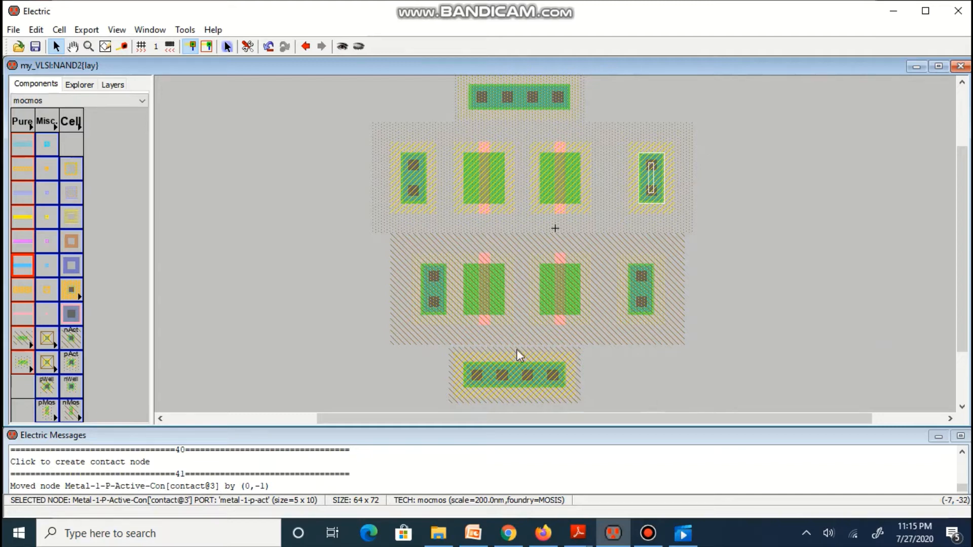
# - Connect the two nMOS transistors with an N-Active arc and shift the right transistor 10 units toward the left one, closing the diffusion gap
pyautogui.click(503, 296)
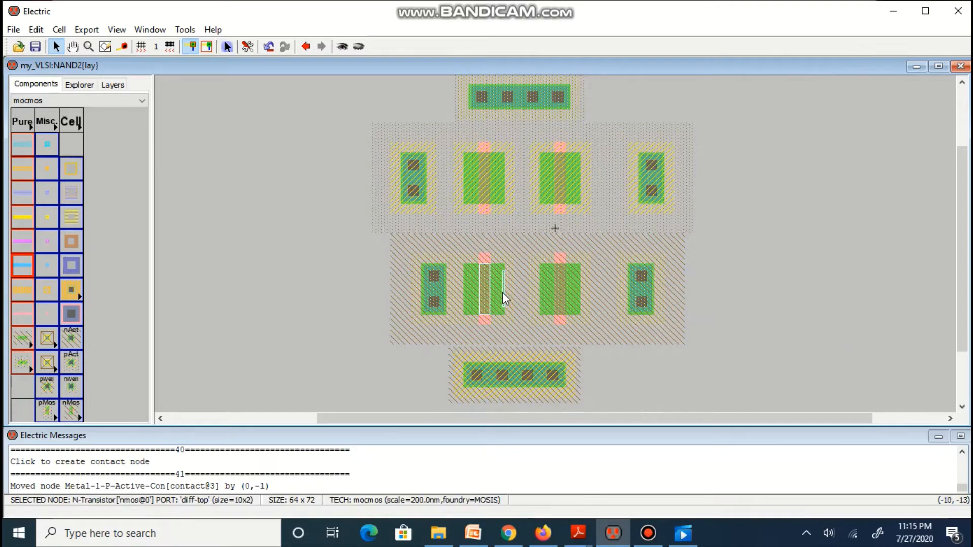
pyautogui.rightClick(539, 291)
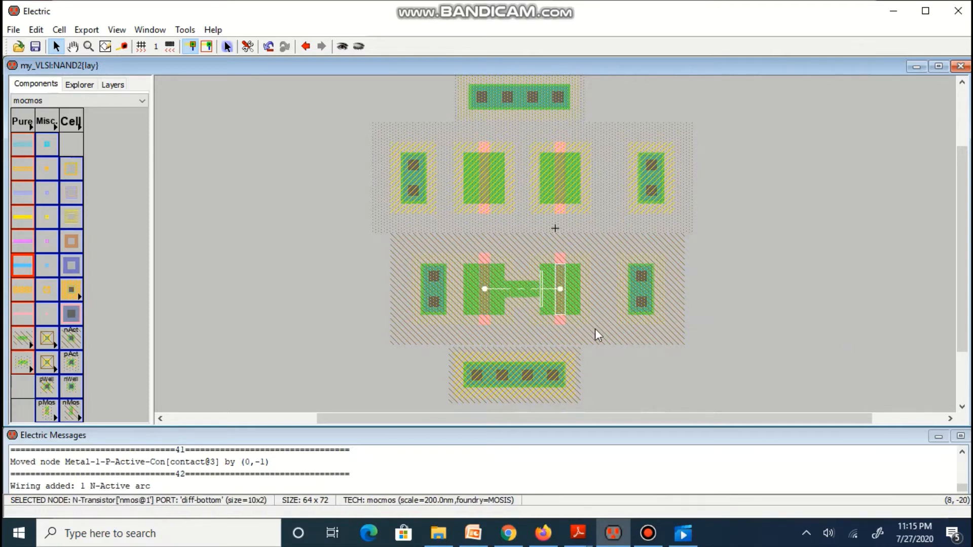
pyautogui.click(562, 293)
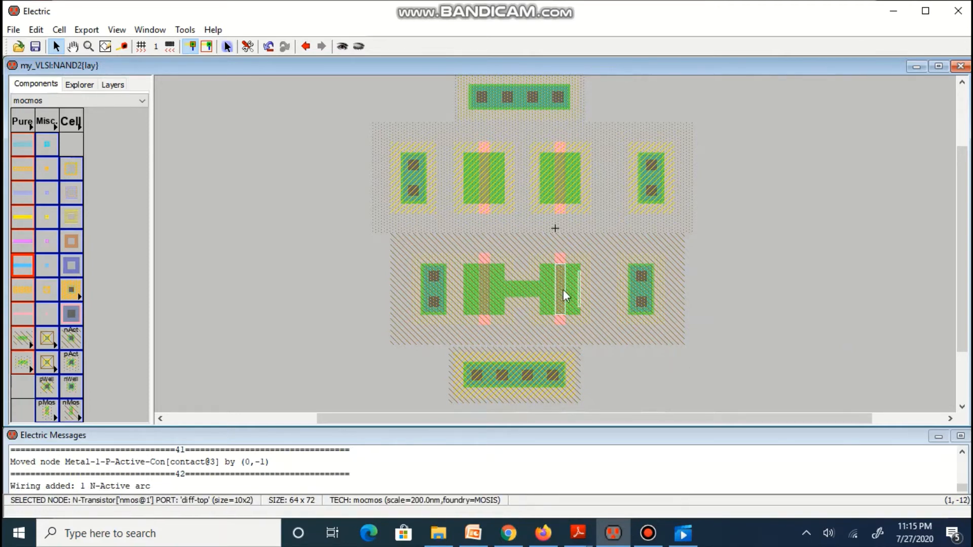
pyautogui.press('Left')
pyautogui.press('Left')
pyautogui.press('Left')
pyautogui.press('Left')
pyautogui.press('Left')
pyautogui.press('Left')
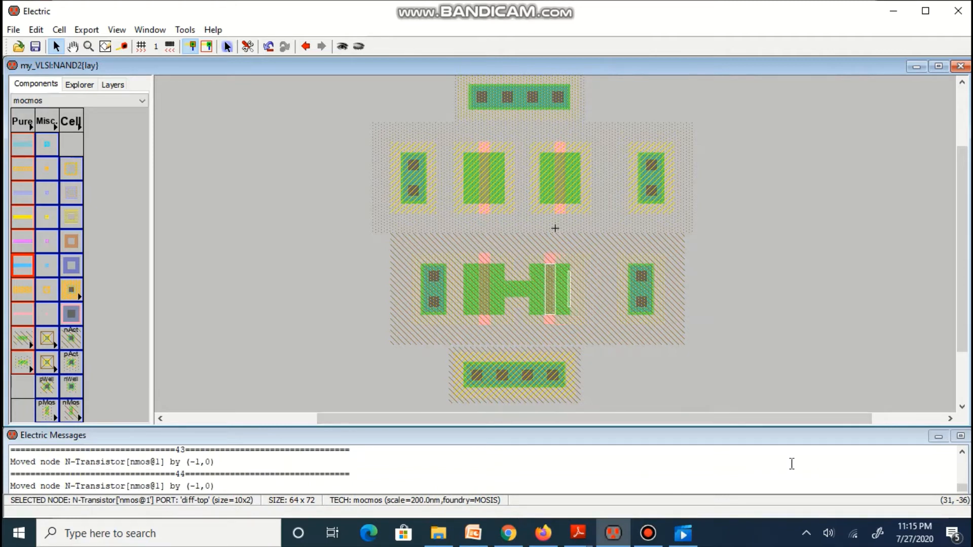
pyautogui.press('Left')
pyautogui.press('Left')
pyautogui.press('Left')
pyautogui.press('Left')
pyautogui.press('Left')
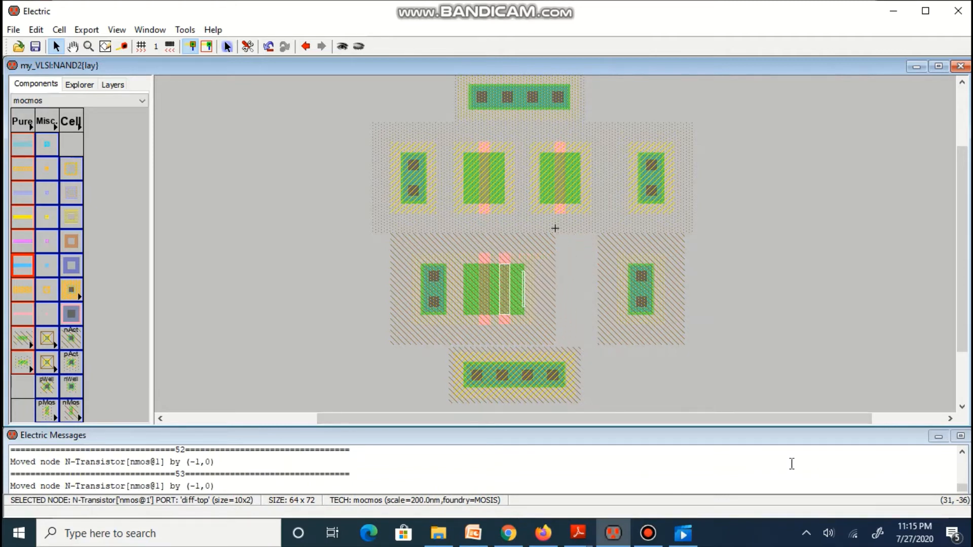
pyautogui.press('Right')
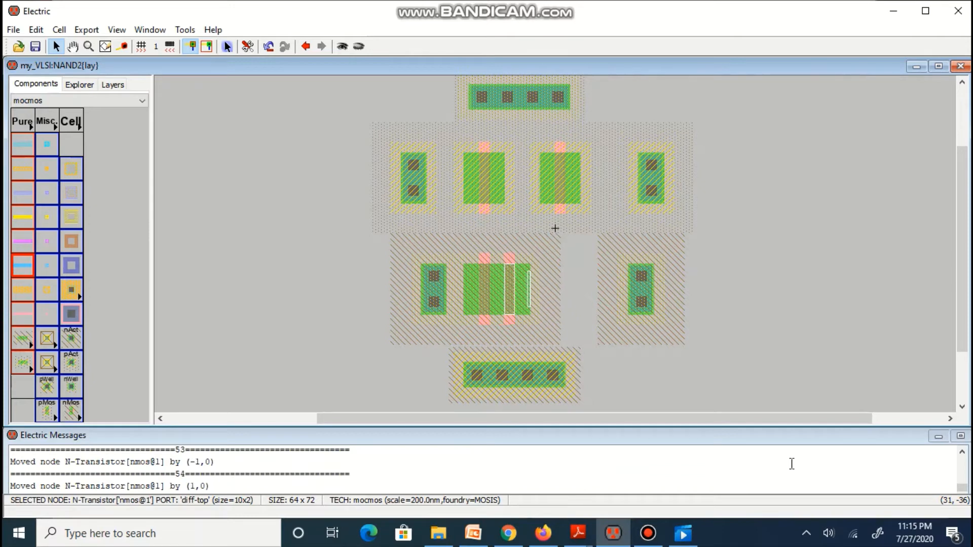
pyautogui.click(823, 352)
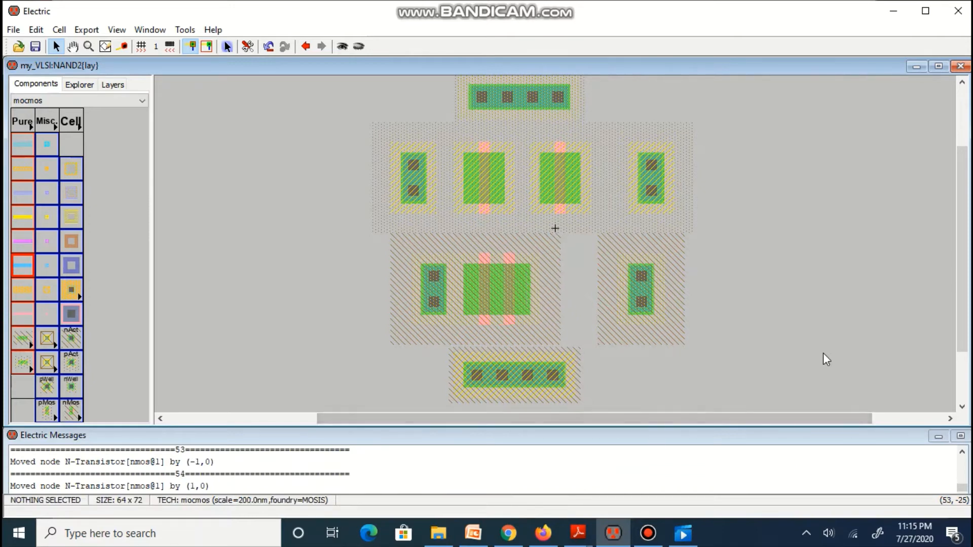
# - Connect the two pMOS transistors with a P-Active arc and shift the right transistor toward the left one, closing the diffusion gap
pyautogui.click(490, 191)
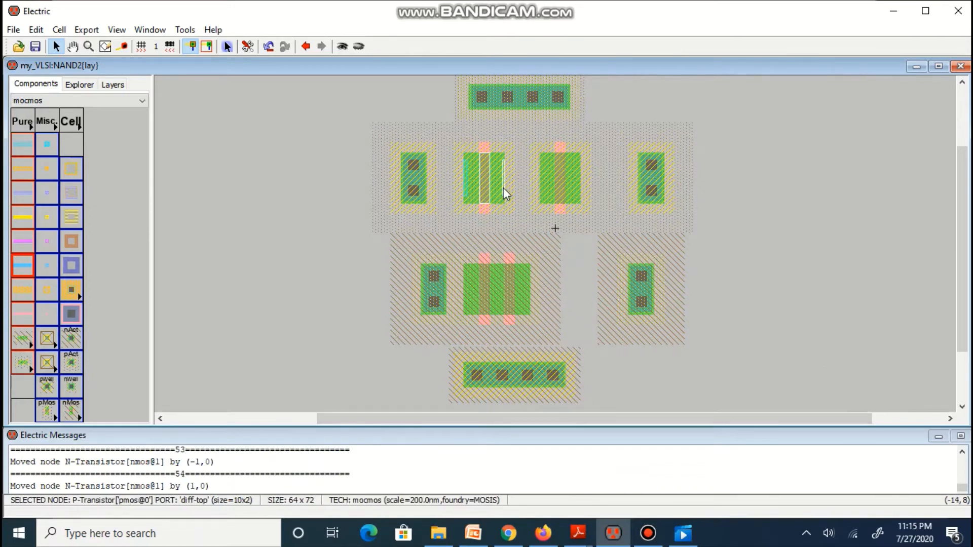
pyautogui.rightClick(538, 178)
pyautogui.click(561, 181)
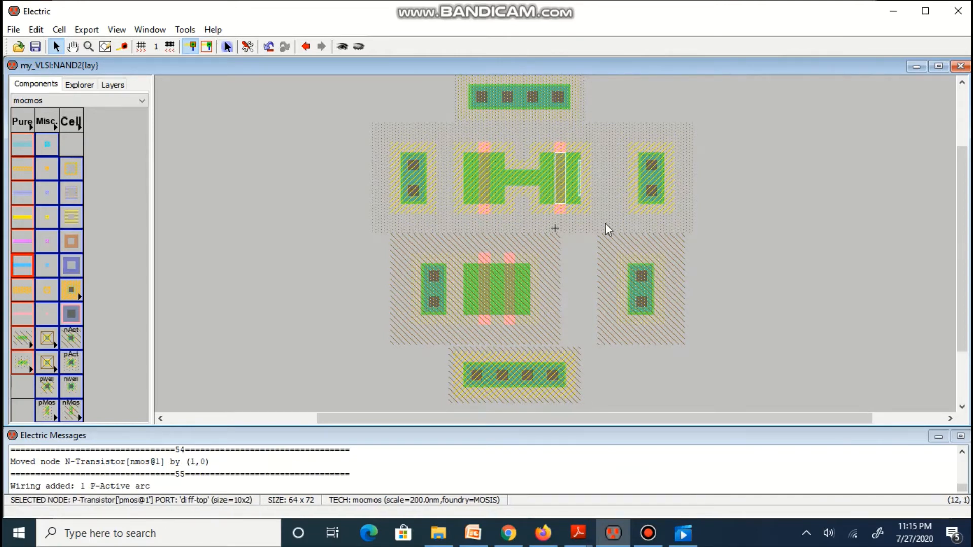
pyautogui.press('Left')
pyautogui.press('Left')
pyautogui.press('Left')
pyautogui.press('Left')
pyautogui.press('Left')
pyautogui.press('Left')
pyautogui.press('Left')
pyautogui.press('Left')
pyautogui.press('Left')
pyautogui.press('Left')
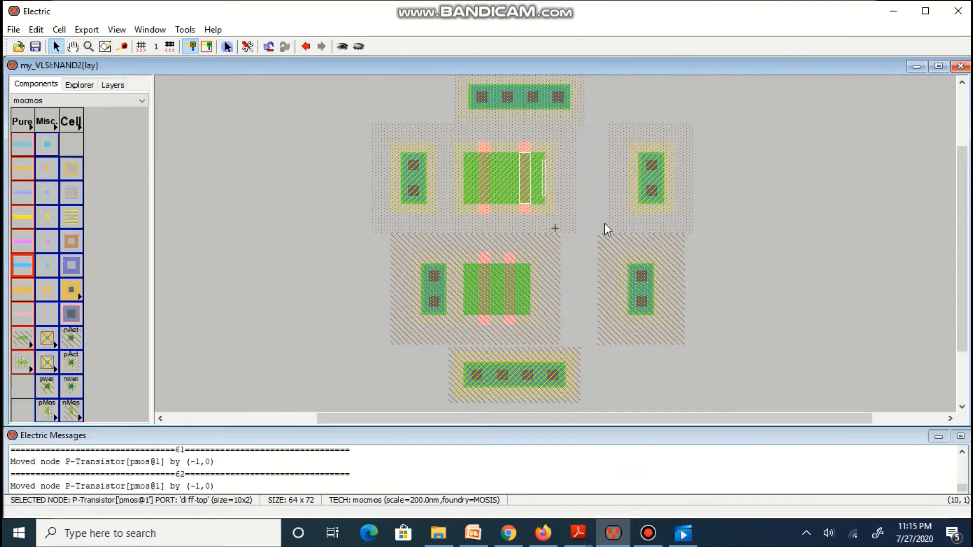
pyautogui.press('Left')
pyautogui.press('Left')
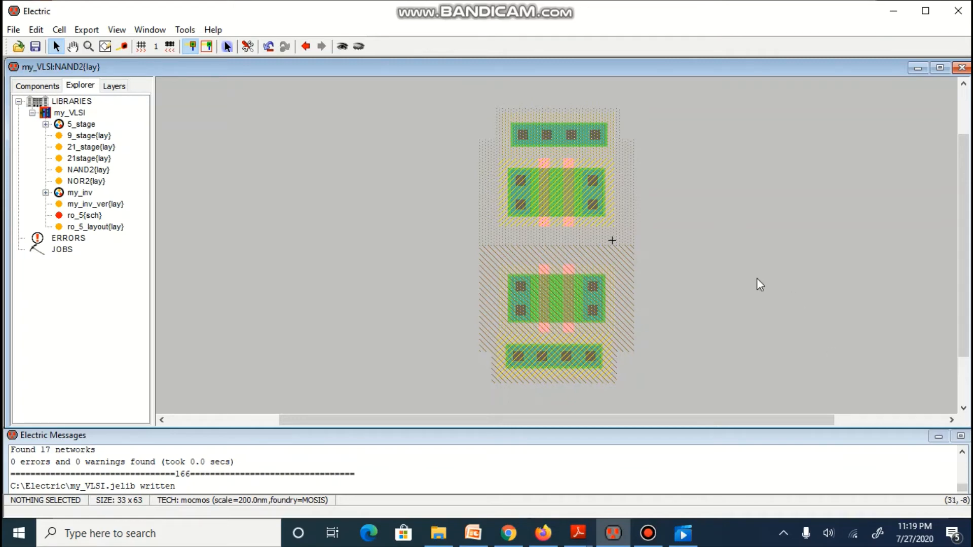
# - Connect each pMOS gate to the nMOS gate directly below it with a Polysilicon-1 arc
pyautogui.click(540, 223)
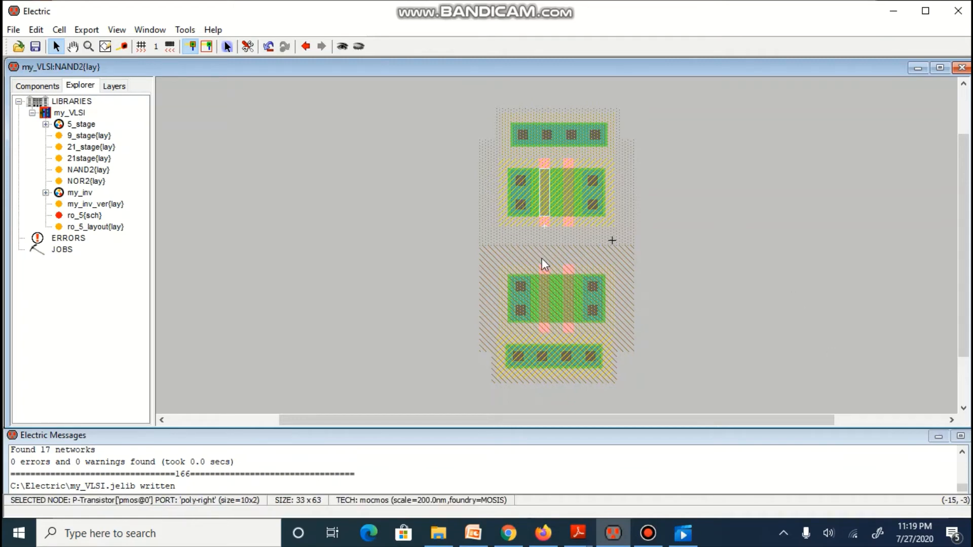
pyautogui.rightClick(543, 265)
pyautogui.click(569, 221)
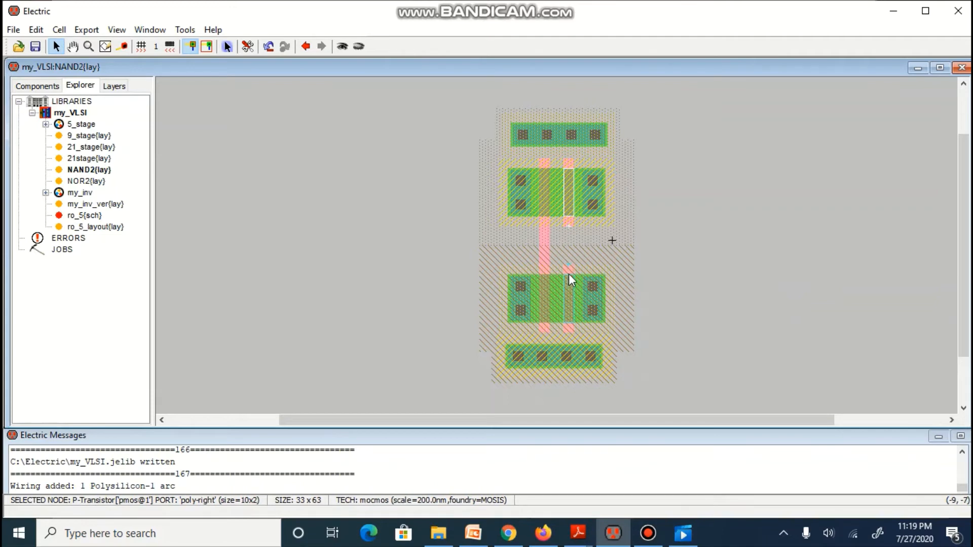
pyautogui.rightClick(568, 273)
pyautogui.click(720, 305)
# - Place a Metal-1 pin below the left N-Active contact and wire the contact through it to the P-Well contact in Metal-1
pyautogui.click(520, 312)
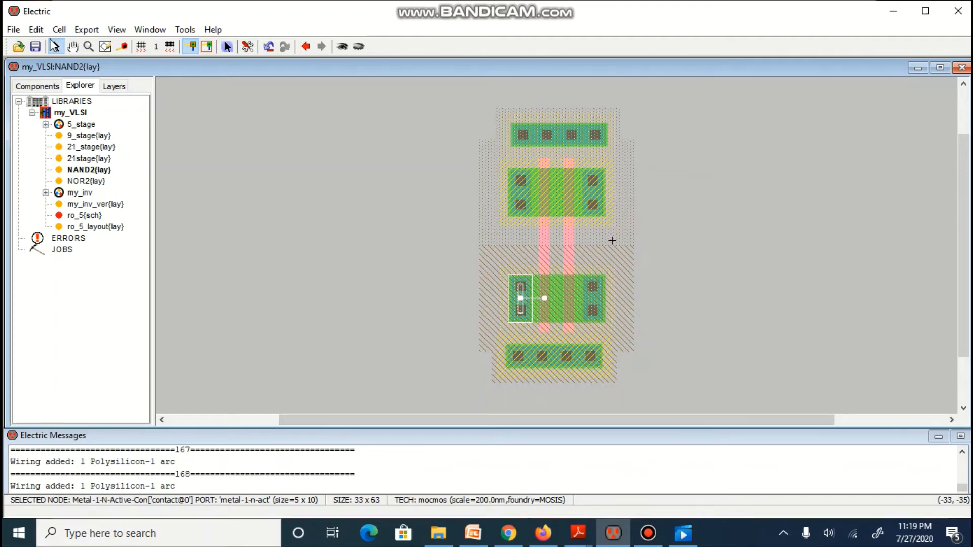
pyautogui.click(49, 87)
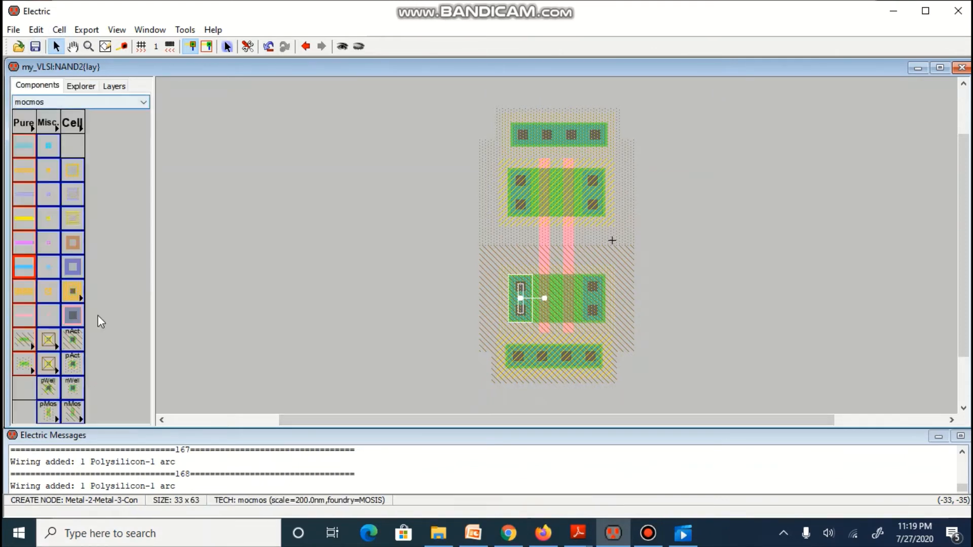
pyautogui.click(48, 267)
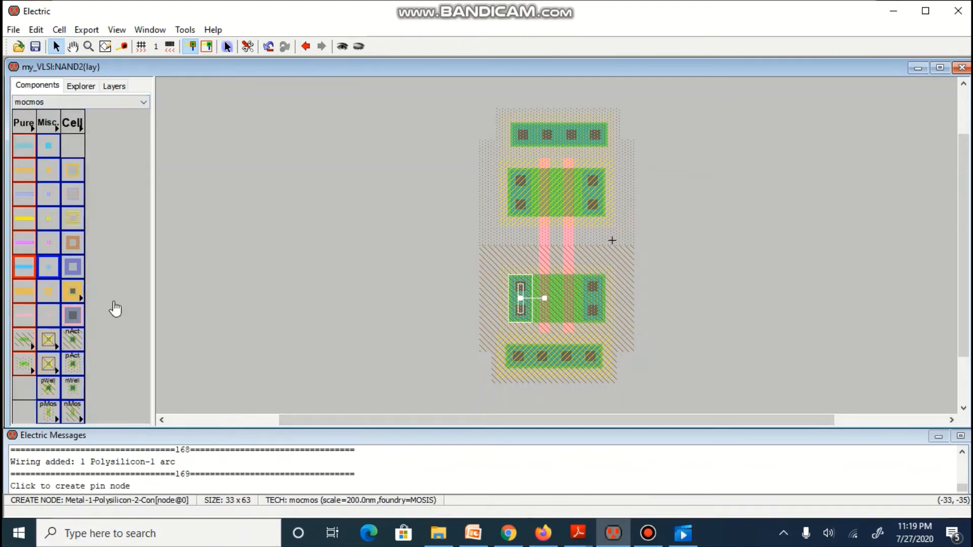
pyautogui.doubleClick(520, 337)
pyautogui.rightClick(520, 318)
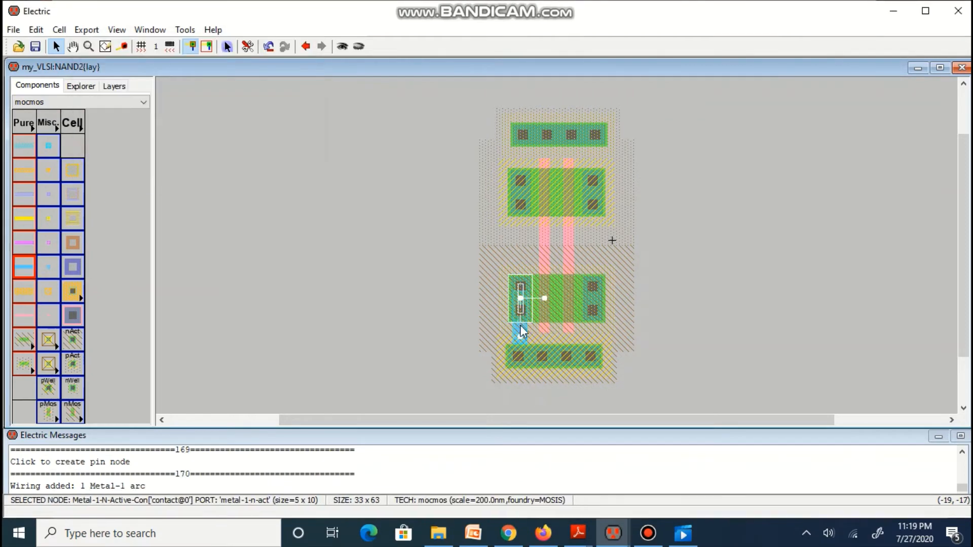
pyautogui.click(520, 333)
pyautogui.rightClick(519, 349)
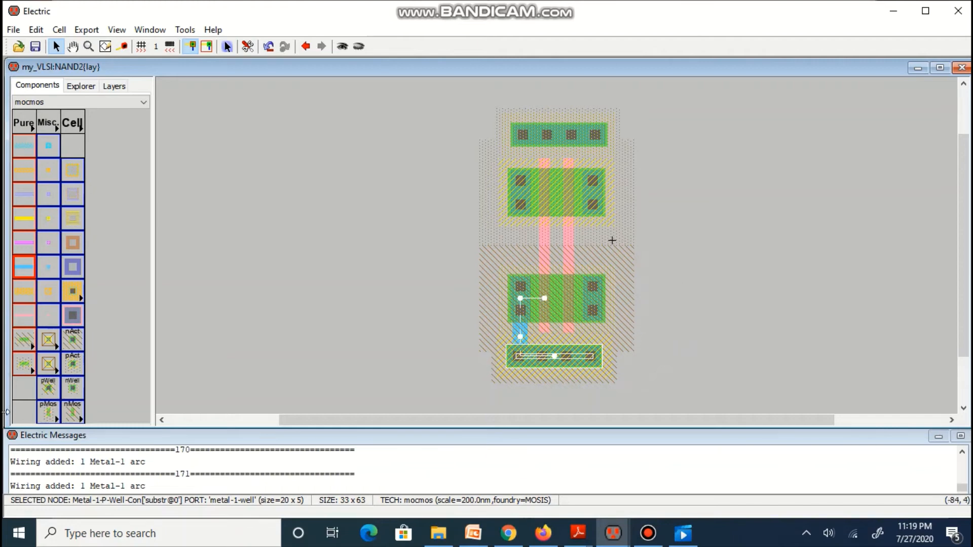
# - Undo the most recent wiring and Metal-1 pin creation
pyautogui.hotkey('ctrl', 'z')
pyautogui.hotkey('ctrl', 'z')
pyautogui.hotkey('ctrl', 'z')
pyautogui.hotkey('ctrl', 'z')
pyautogui.hotkey('ctrl', 'z')
# - Place a Metal-1 pin between the right N-Active and P-Active contacts and wire both contacts to it in Metal-1
pyautogui.click(49, 267)
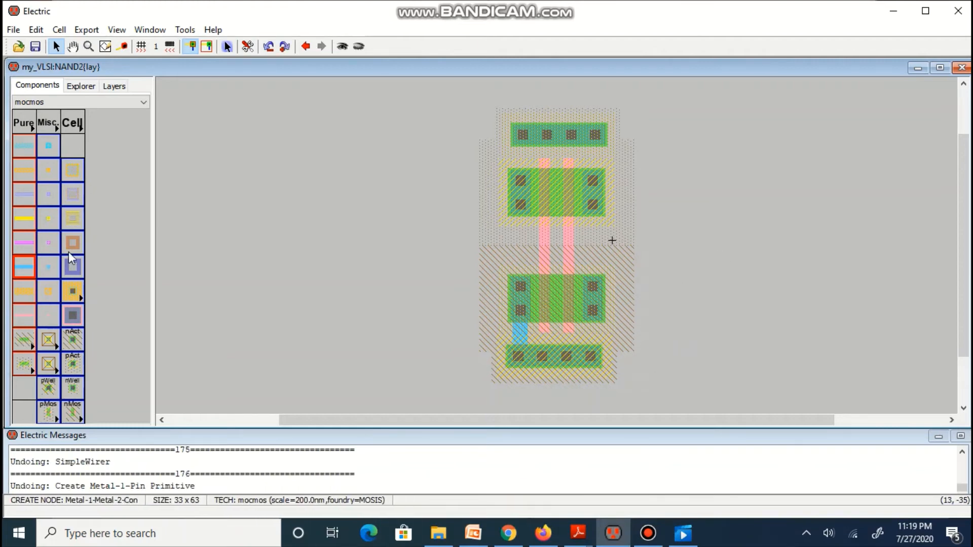
pyautogui.doubleClick(591, 251)
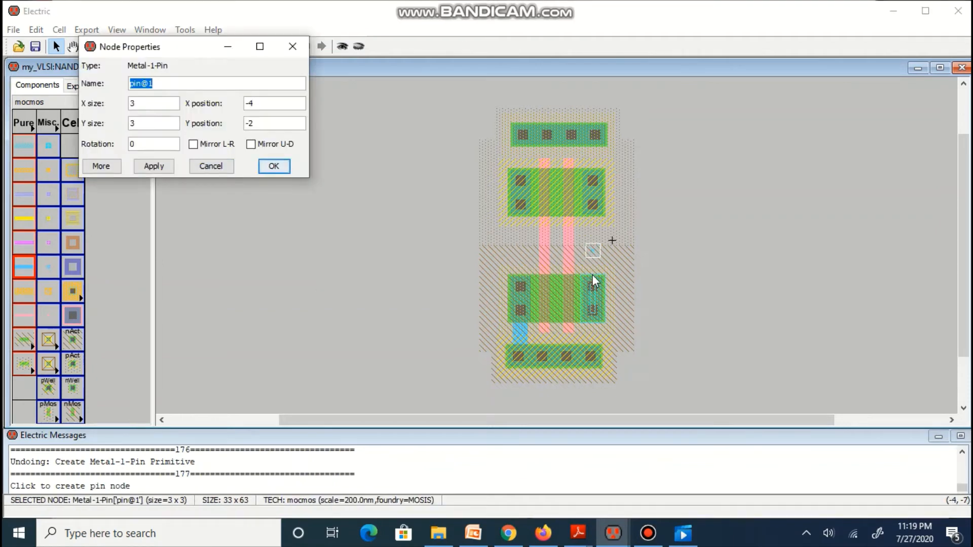
pyautogui.press('Return')
pyautogui.rightClick(592, 277)
pyautogui.click(593, 251)
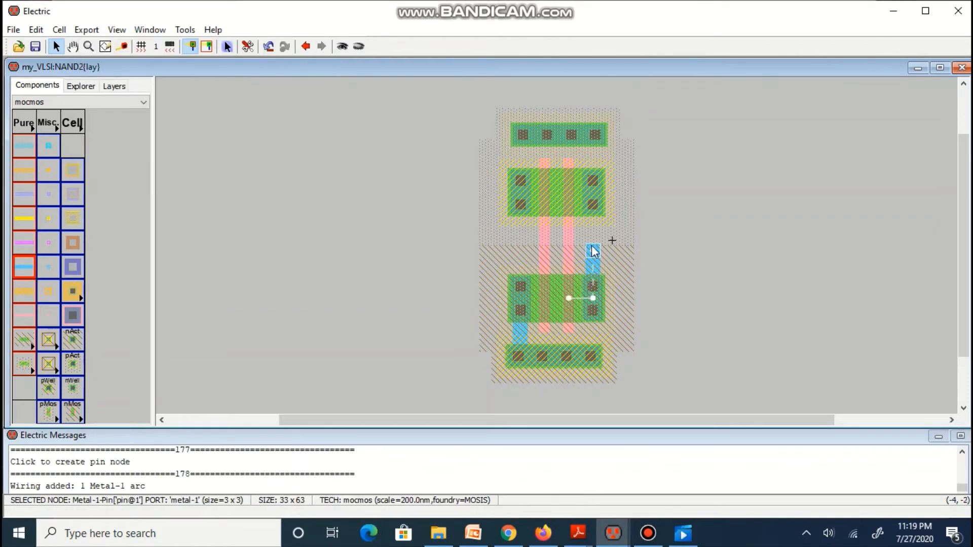
pyautogui.rightClick(592, 213)
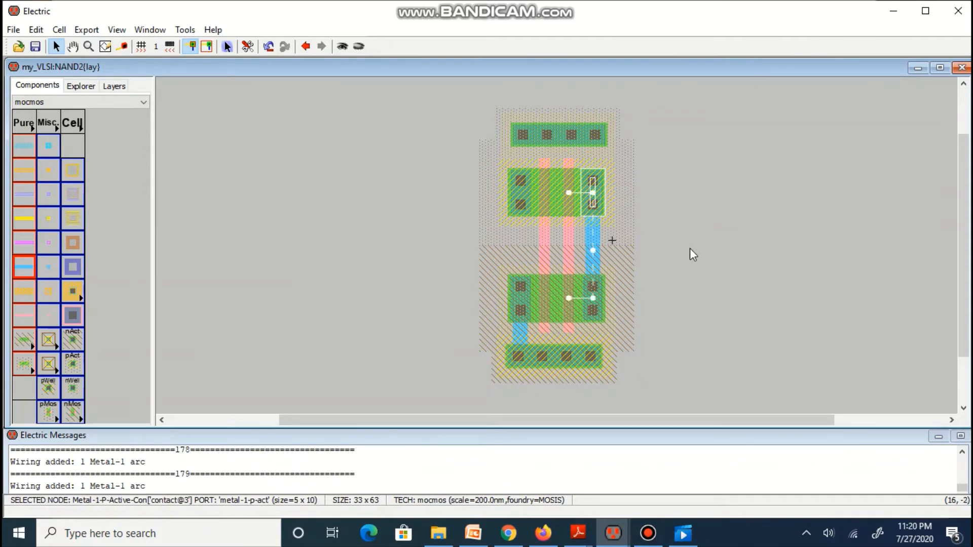
# - Route Metal-1 from the middle output pin across both gates and up to the left P-Active contact
pyautogui.click(593, 250)
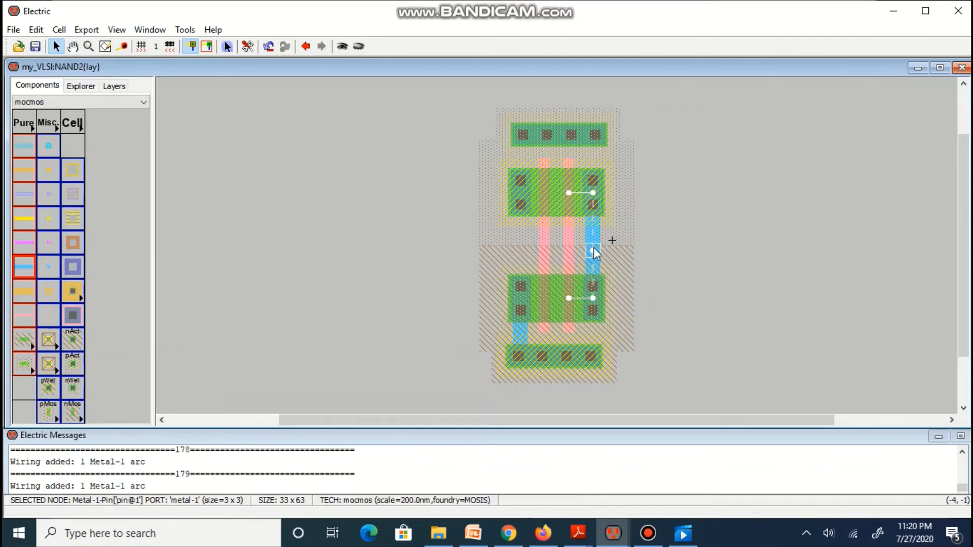
pyautogui.rightClick(521, 243)
pyautogui.rightClick(520, 209)
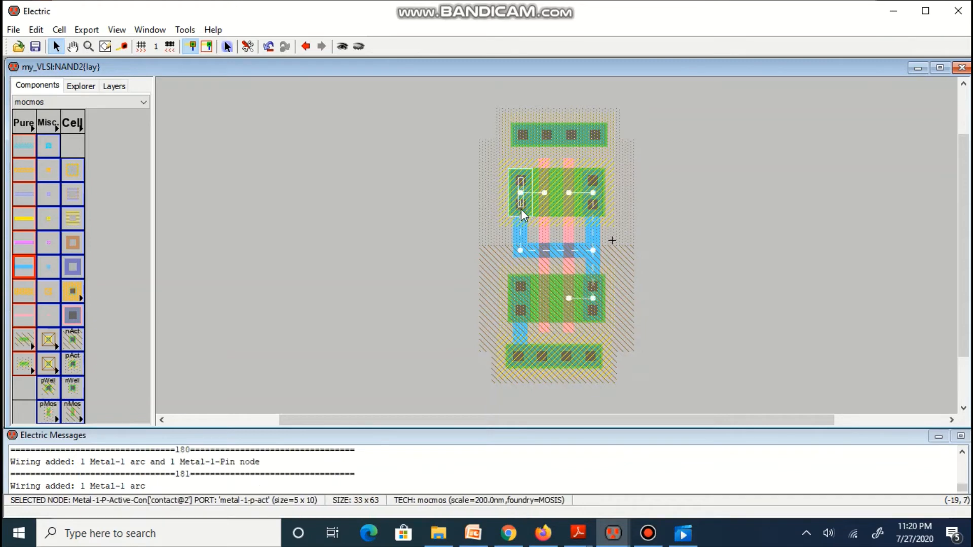
pyautogui.click(700, 190)
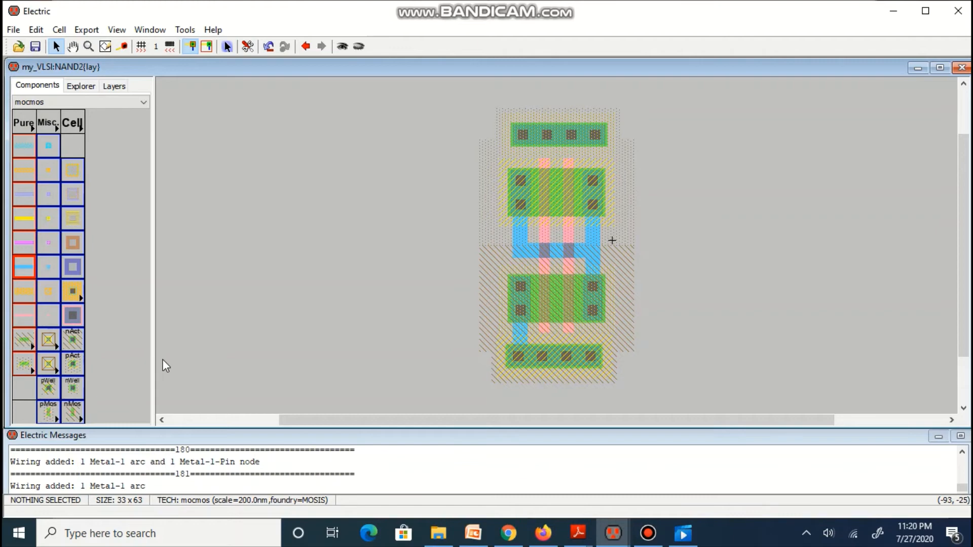
# - Place a Metal-1 pin just below the N-Well contact and wire it to that contact
pyautogui.click(53, 267)
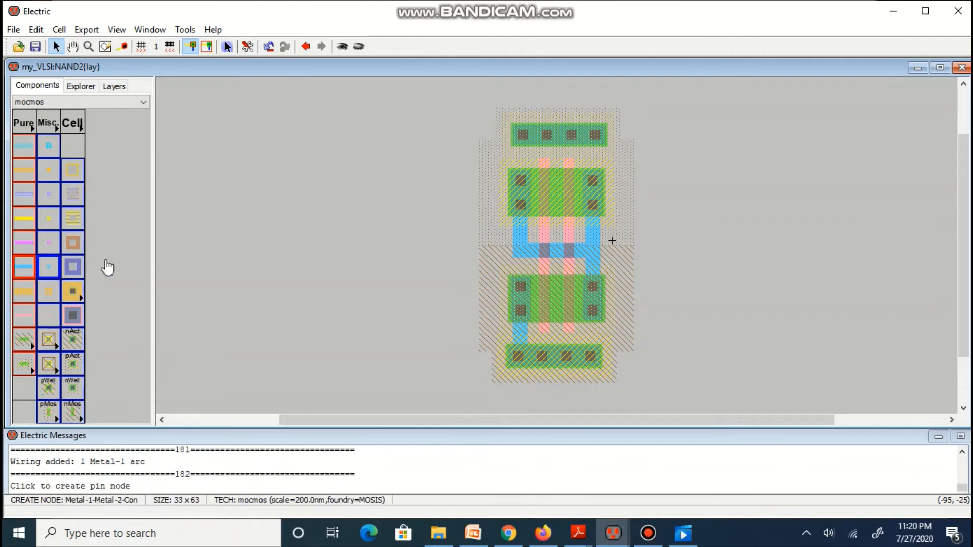
pyautogui.click(556, 150)
pyautogui.rightClick(555, 136)
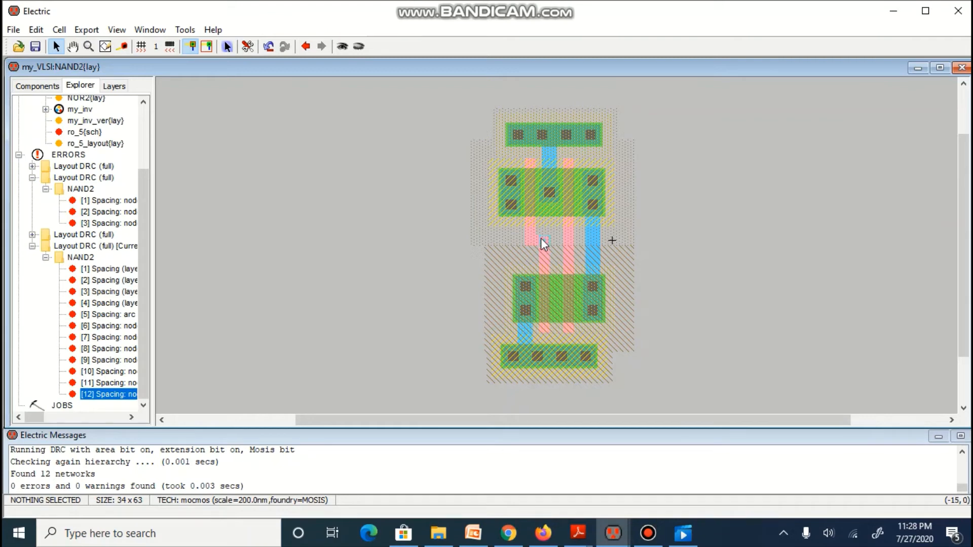
# - Route a Metal-1 branch from the vertical output arc across the gates to the left P-Active contact, and run the design rule check
pyautogui.click(593, 235)
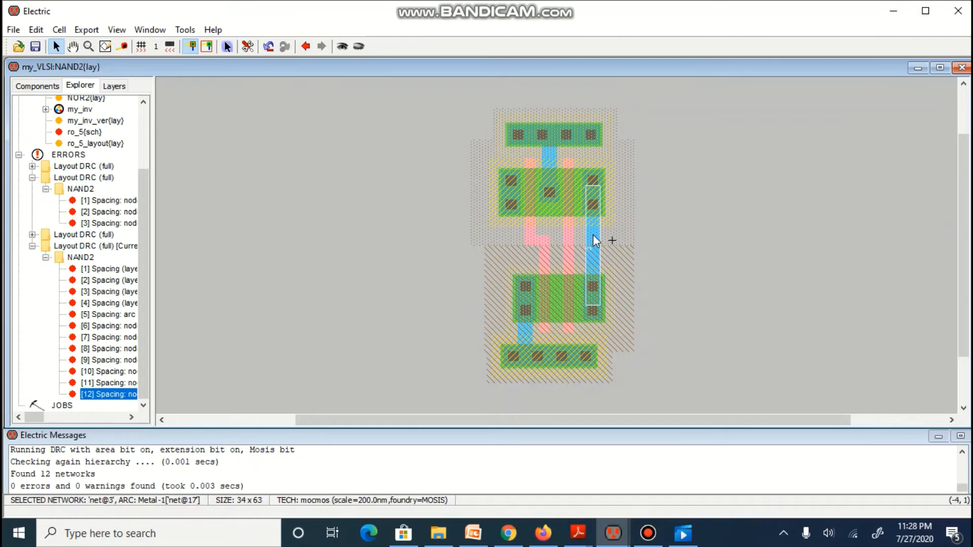
pyautogui.rightClick(508, 231)
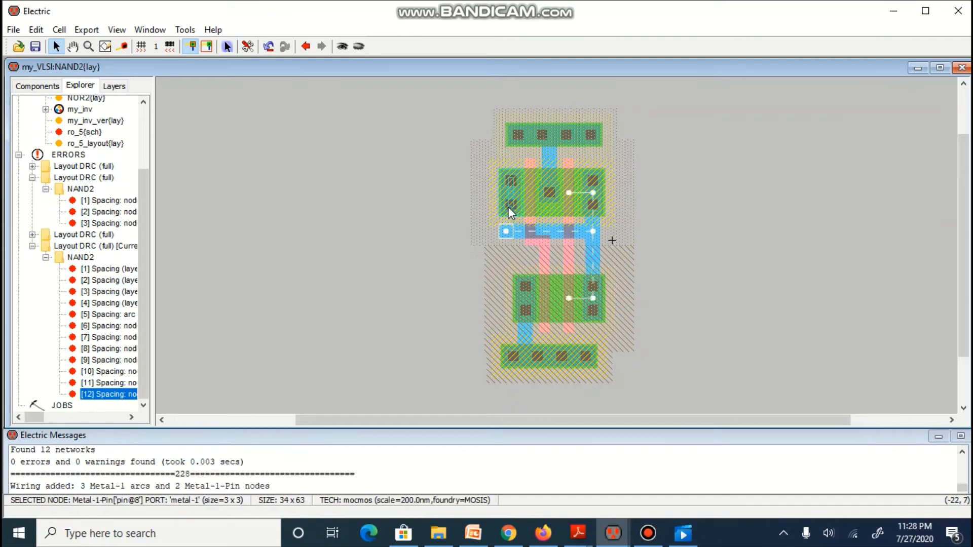
pyautogui.rightClick(509, 207)
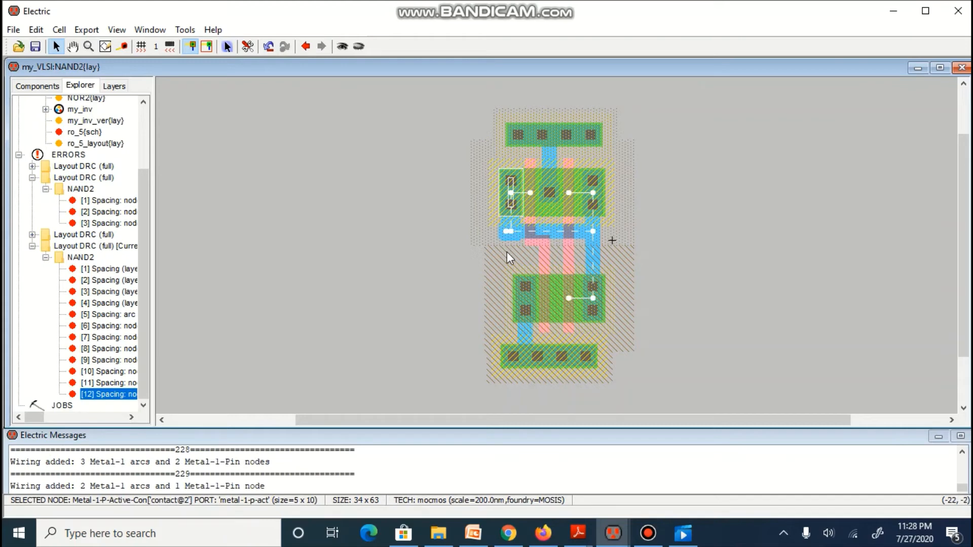
pyautogui.press('F5')
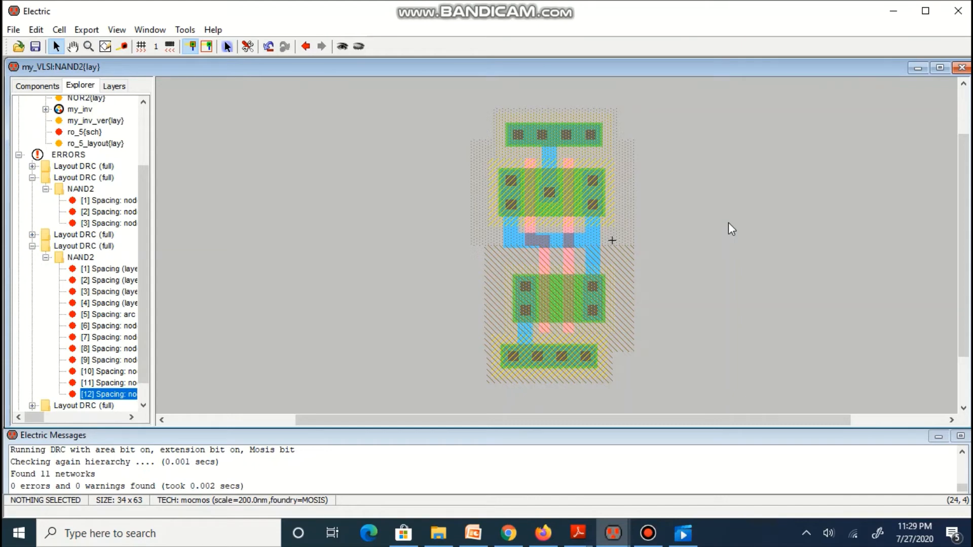
# - Route Polysilicon-1 from the left gate arc to a new pin on its left and export that pin as input A
pyautogui.click(544, 257)
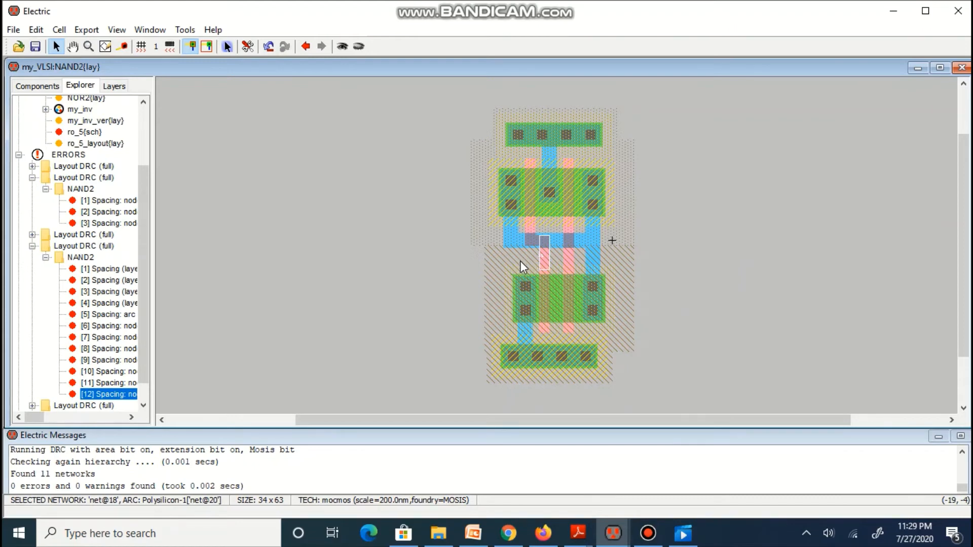
pyautogui.rightClick(521, 260)
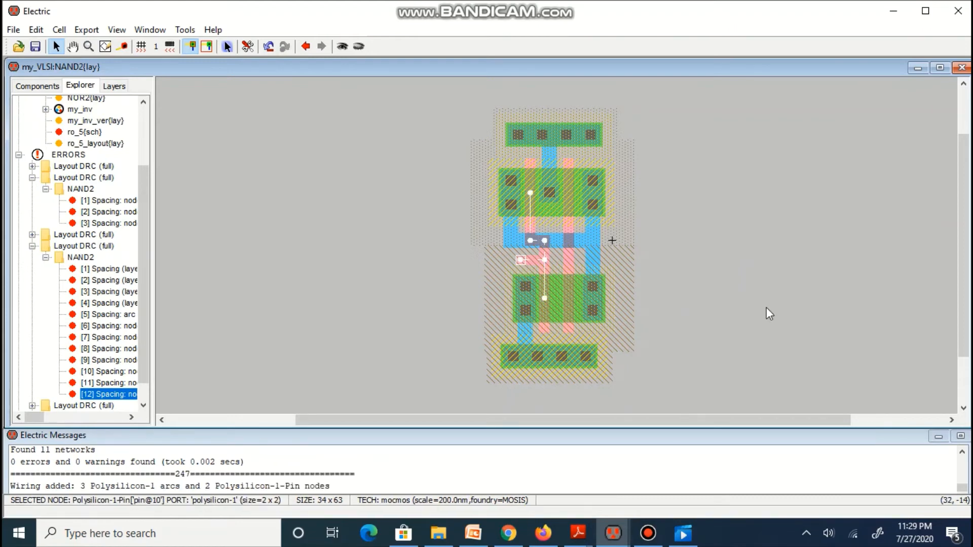
pyautogui.hotkey('ctrl', 'e')
pyautogui.write('A')
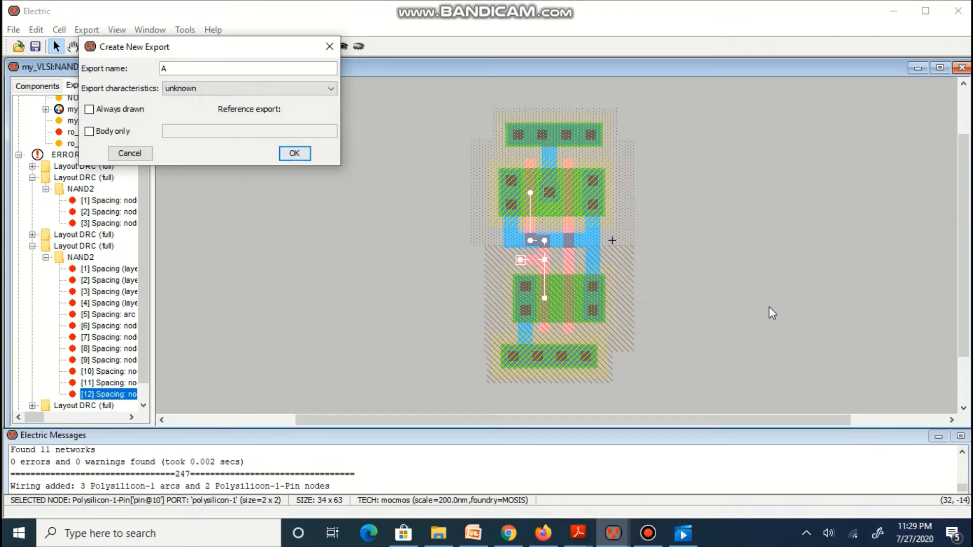
pyautogui.press('Tab')
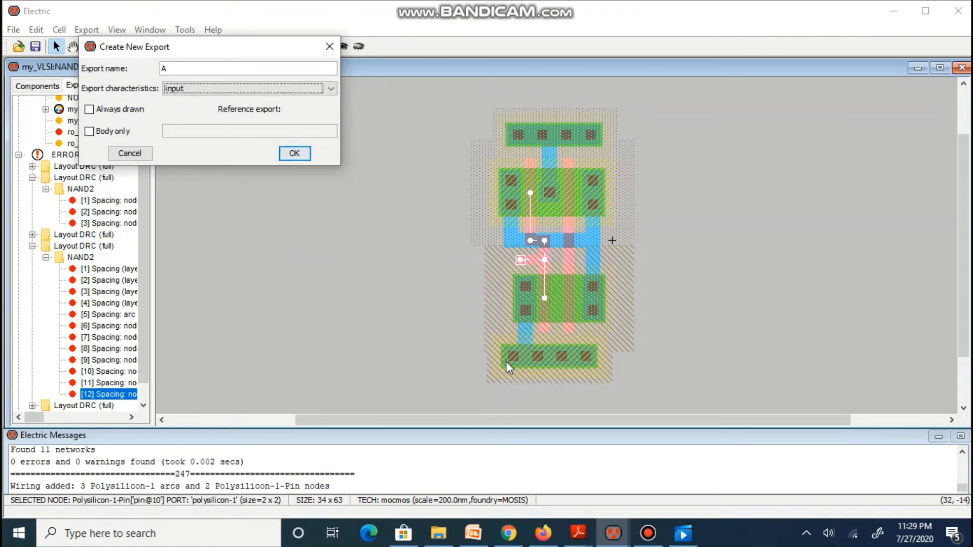
pyautogui.press('Return')
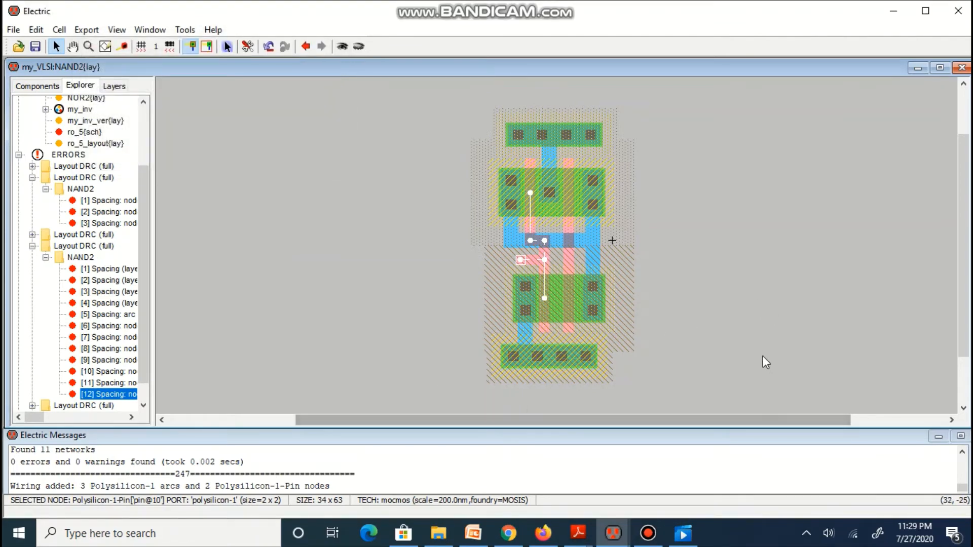
pyautogui.click(742, 345)
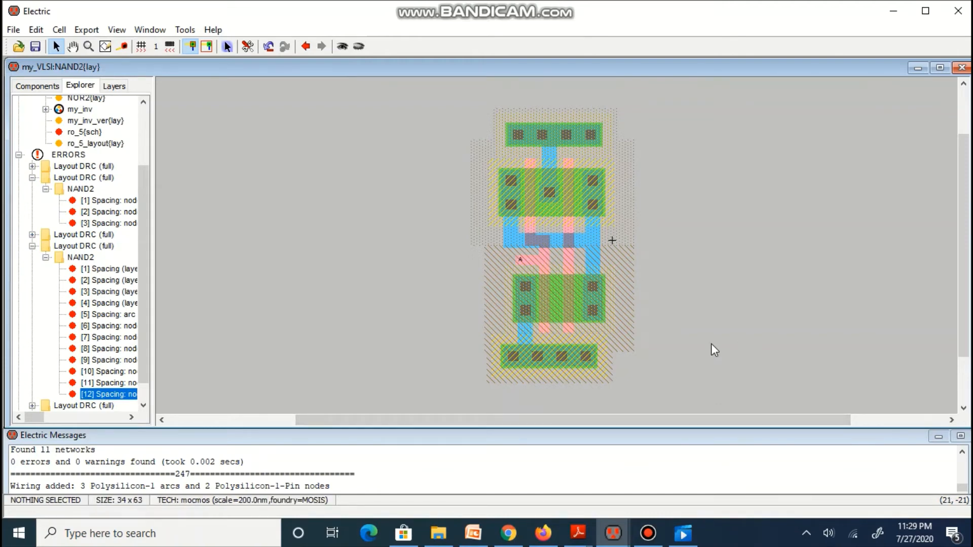
# - Run the design rule check, move the polysilicon pin A down one grid step, and run the check again
pyautogui.press('F5')
pyautogui.click(504, 288)
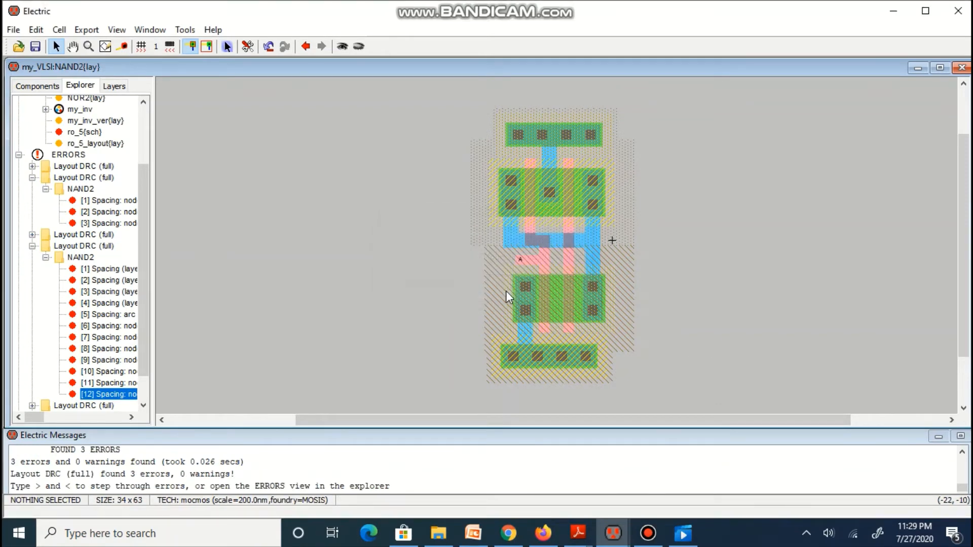
pyautogui.click(519, 258)
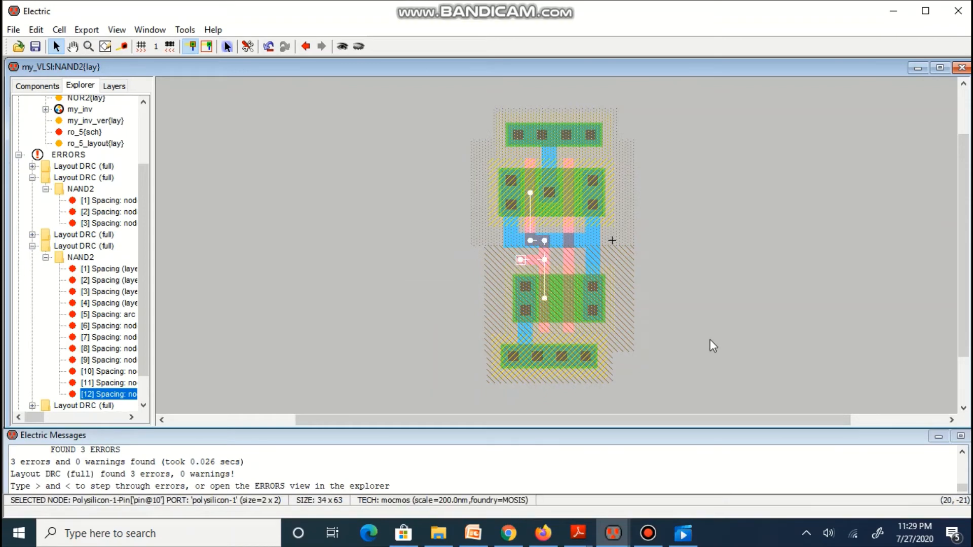
pyautogui.press('Down')
pyautogui.press('F5')
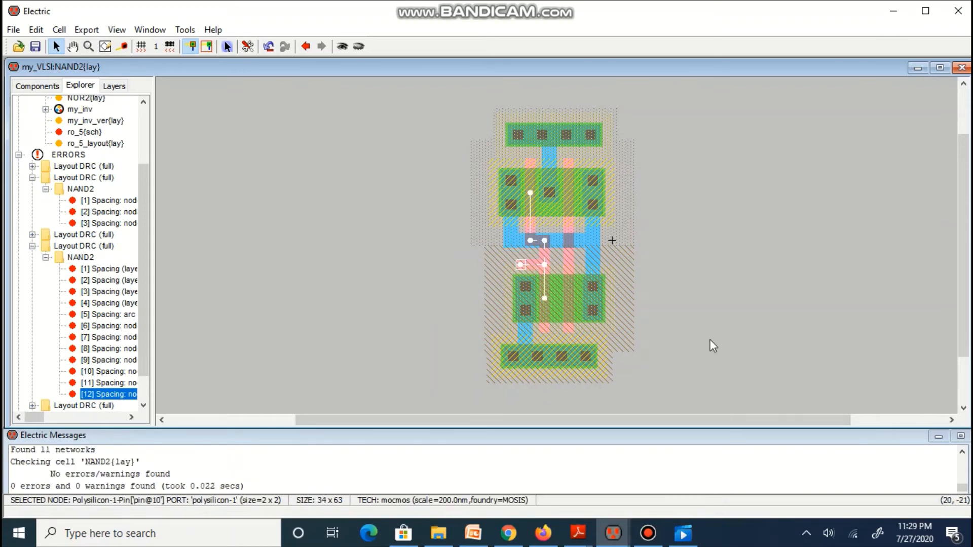
pyautogui.click(779, 189)
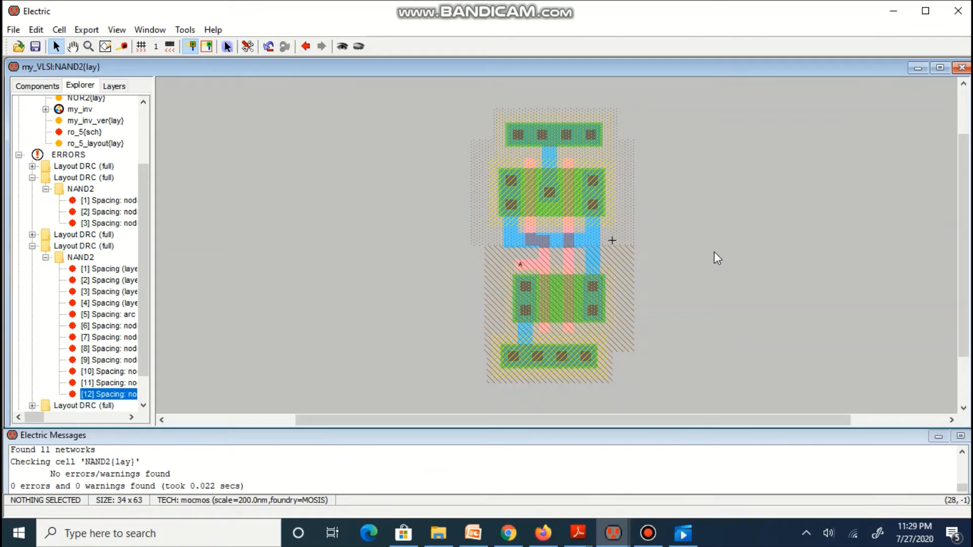
# - Route Polysilicon-1 from the right gate arc across the vertical Metal-1 arc to a new pin, and run the design rule check
pyautogui.click(570, 262)
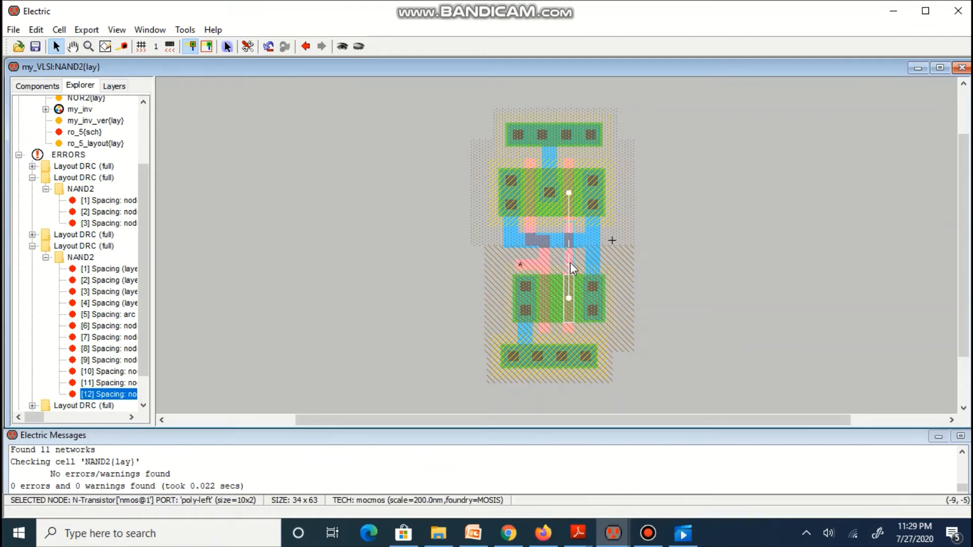
pyautogui.rightClick(610, 264)
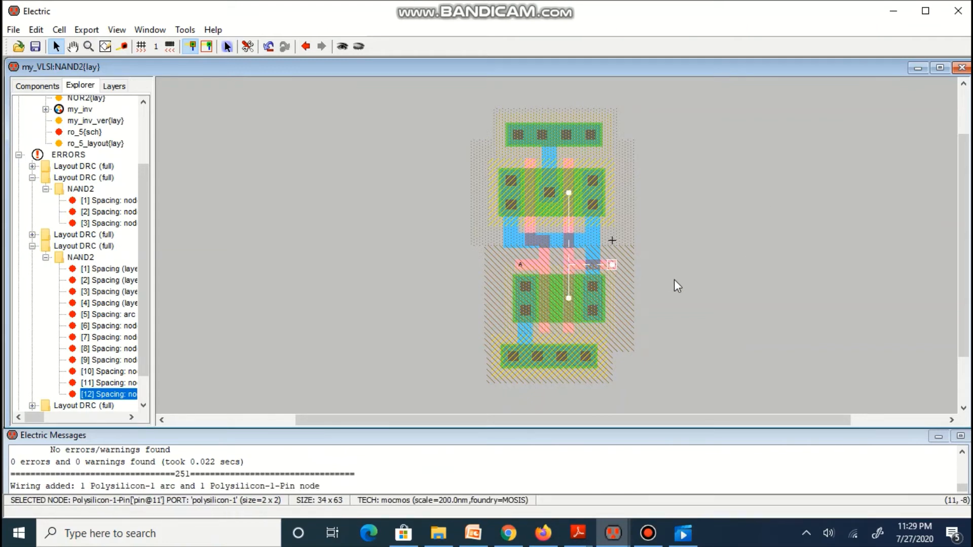
pyautogui.press('F5')
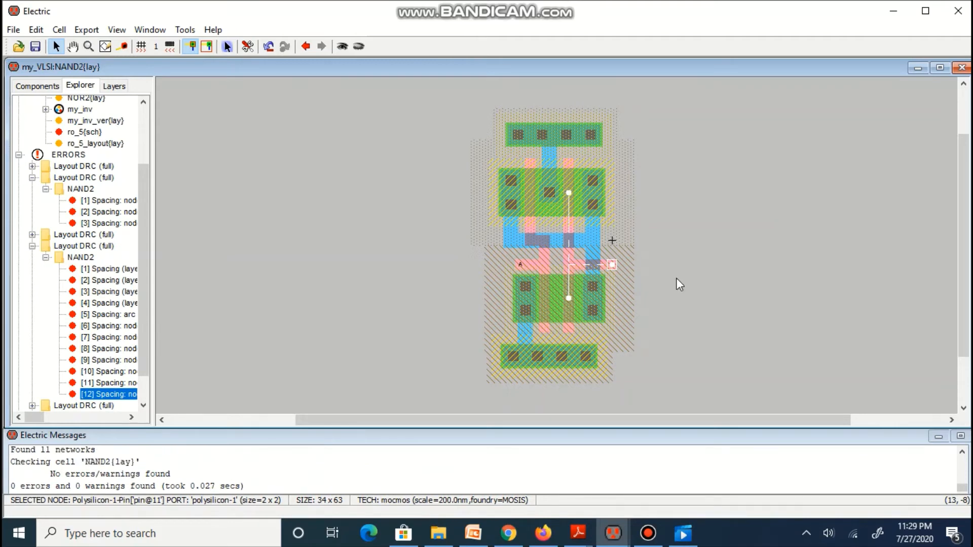
# - Export the right polysilicon pin as B with the input characteristic
pyautogui.hotkey('ctrl', 'e')
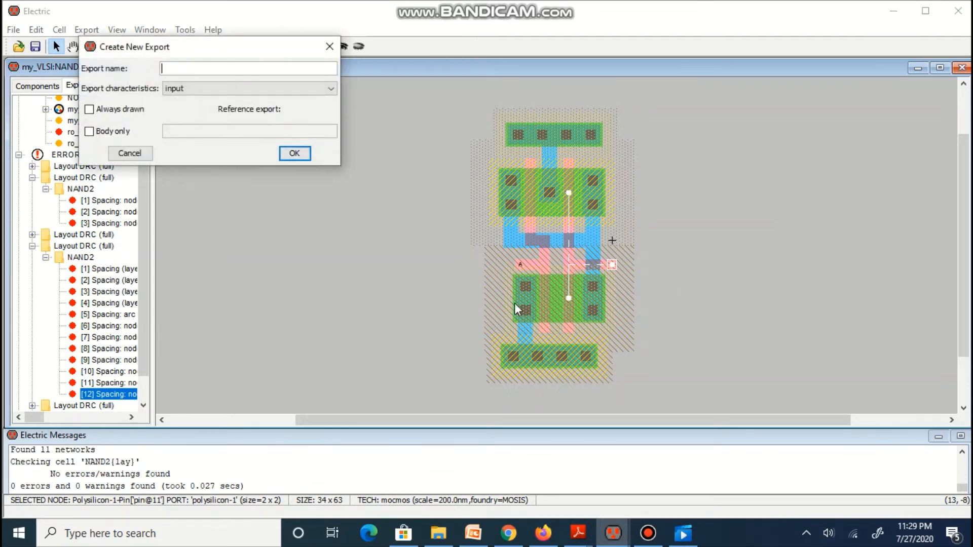
pyautogui.write('B')
pyautogui.click(293, 153)
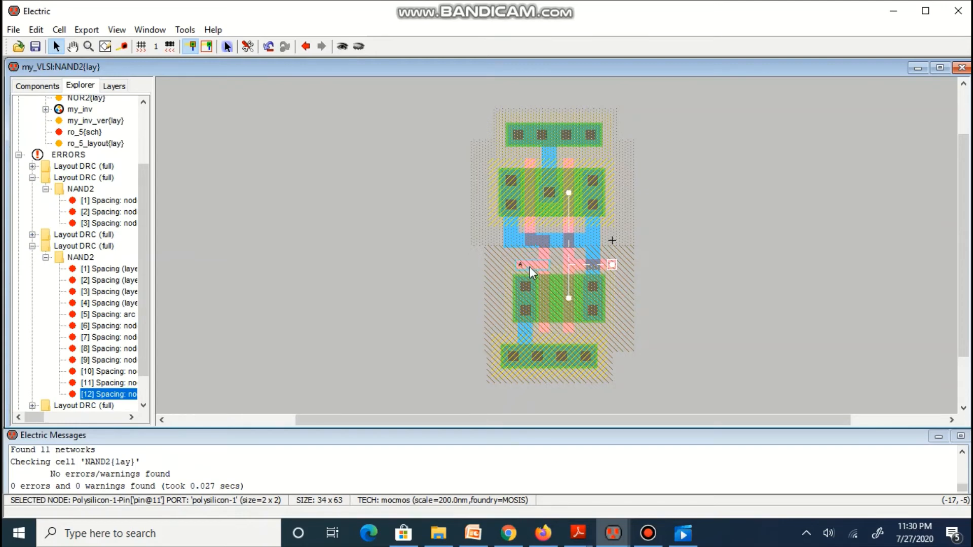
pyautogui.click(765, 270)
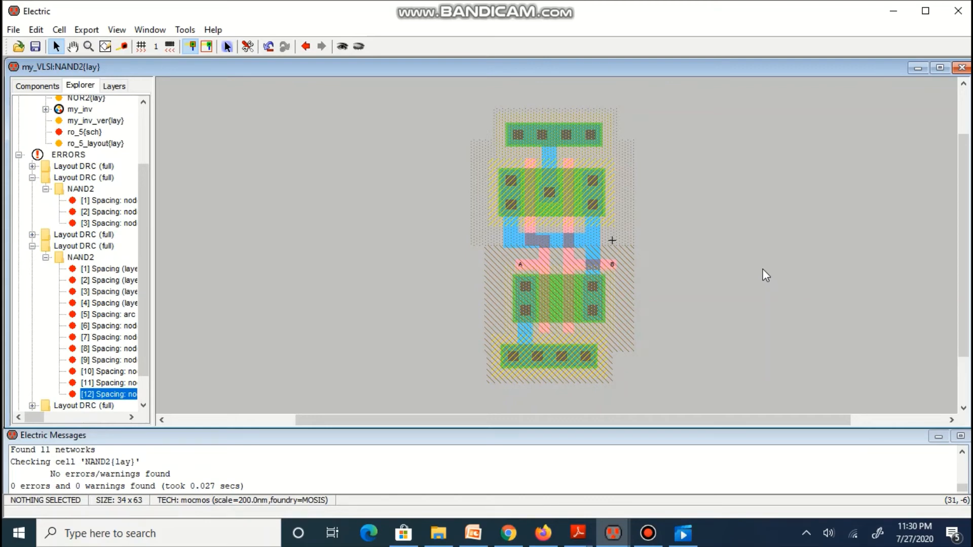
# - Export the N-Well contact as VDD with the power characteristic
pyautogui.click(586, 141)
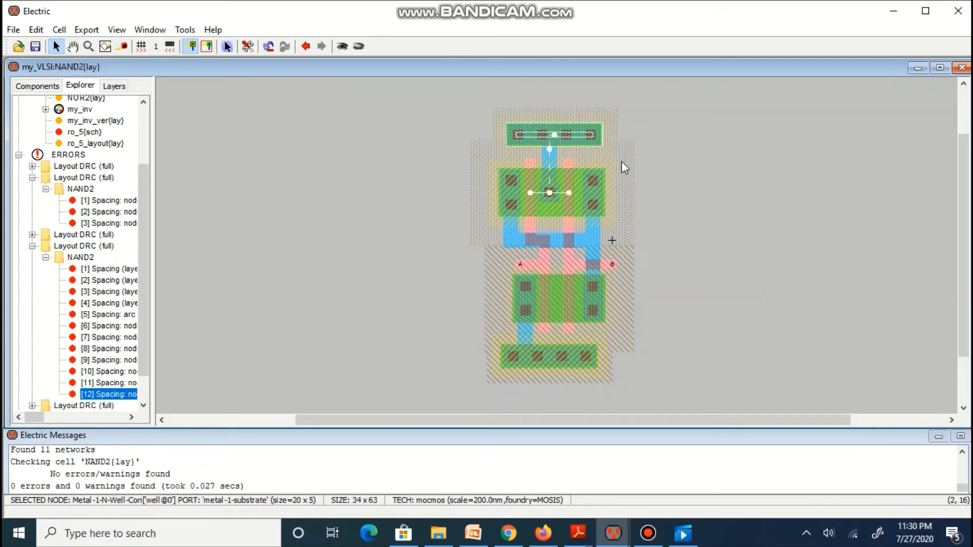
pyautogui.hotkey('ctrl', 'e')
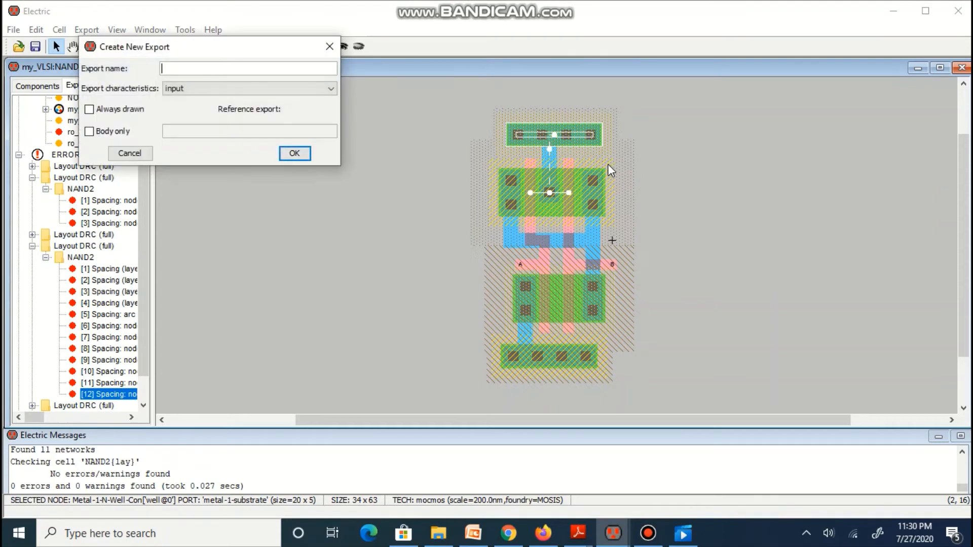
pyautogui.write('VDD')
pyautogui.press('Tab')
pyautogui.press('Down')
pyautogui.press('Down')
pyautogui.press('Down')
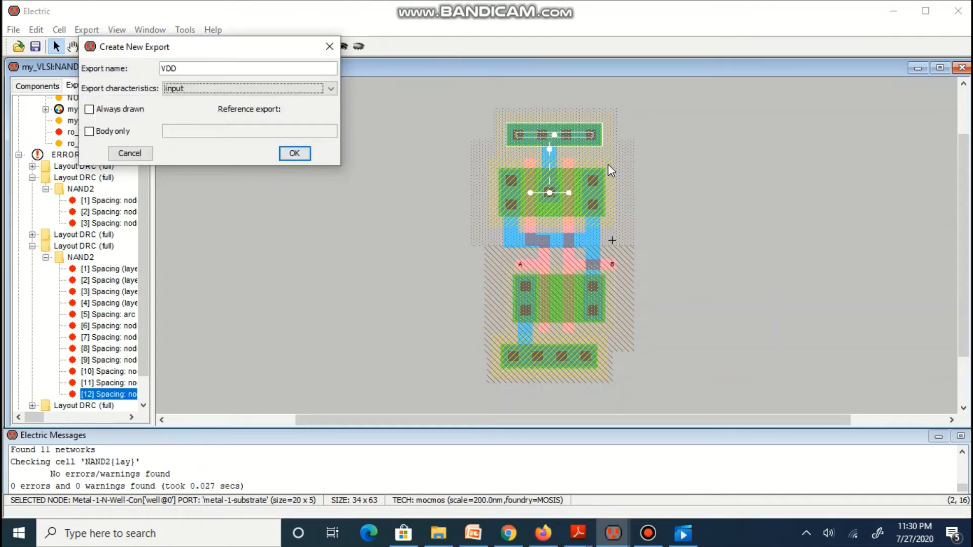
pyautogui.press('Return')
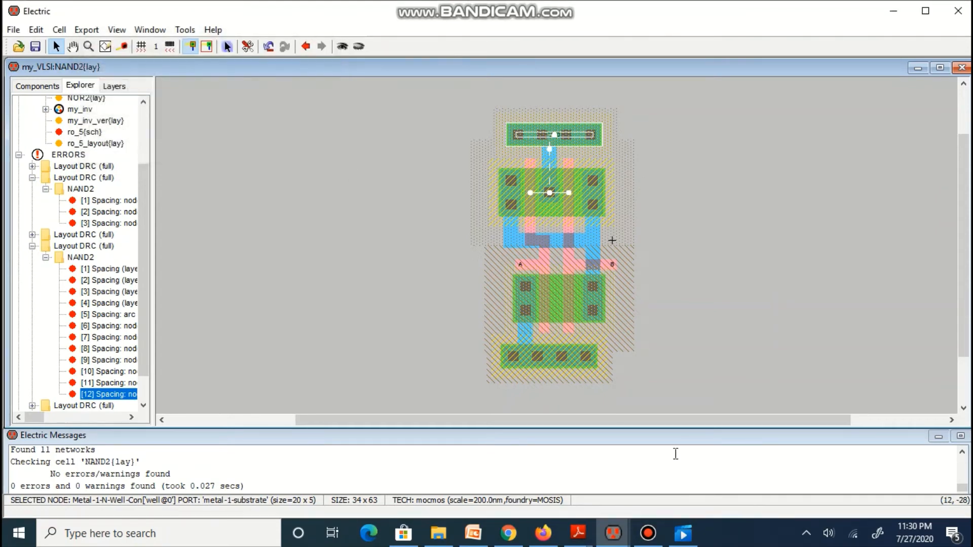
# - Export the P-Well contact as GND with the ground characteristic
pyautogui.click(570, 368)
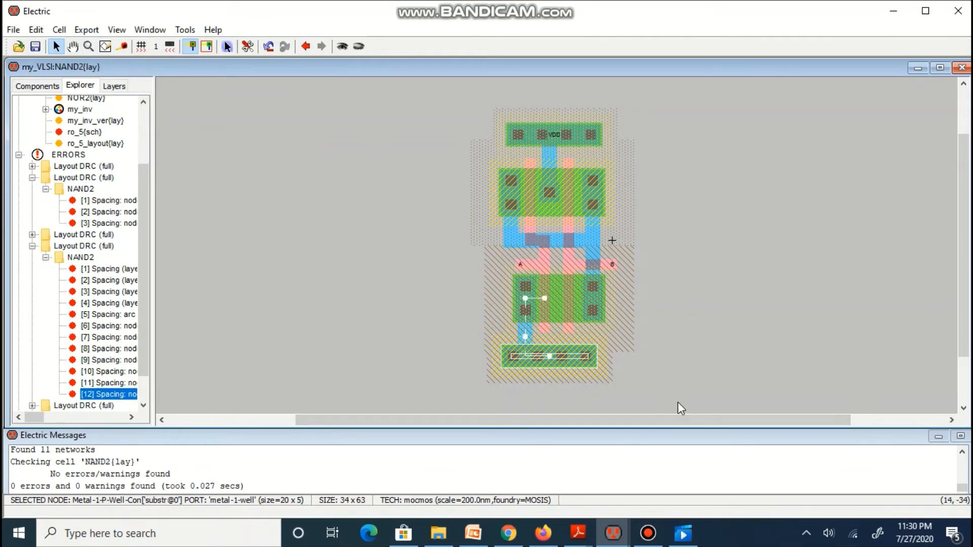
pyautogui.hotkey('ctrl', 'e')
pyautogui.write('G')
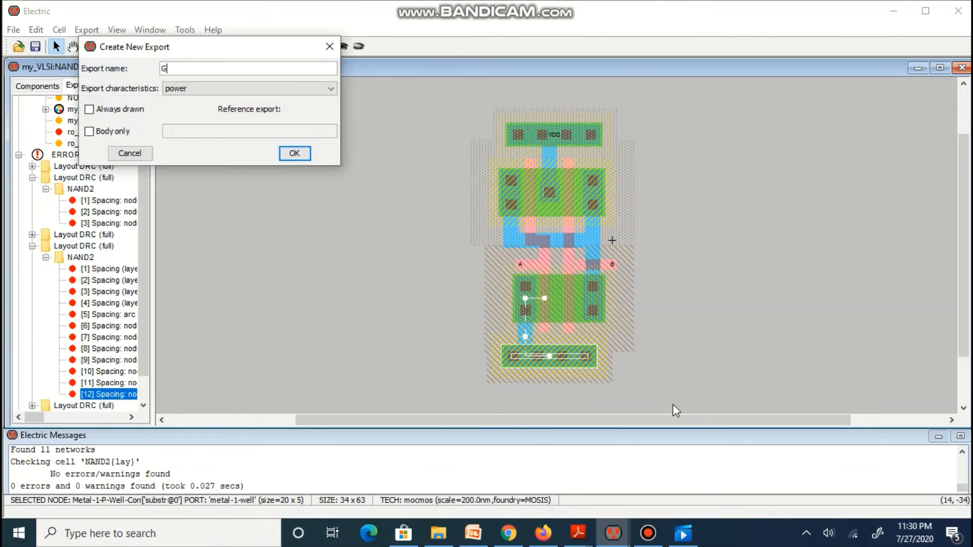
pyautogui.write('ND')
pyautogui.press('Tab')
pyautogui.press('Down')
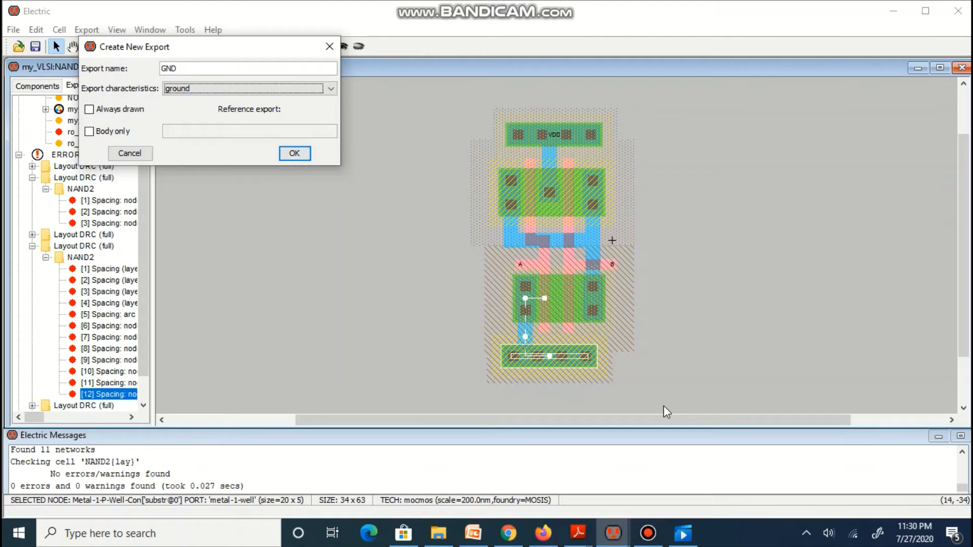
pyautogui.click(287, 153)
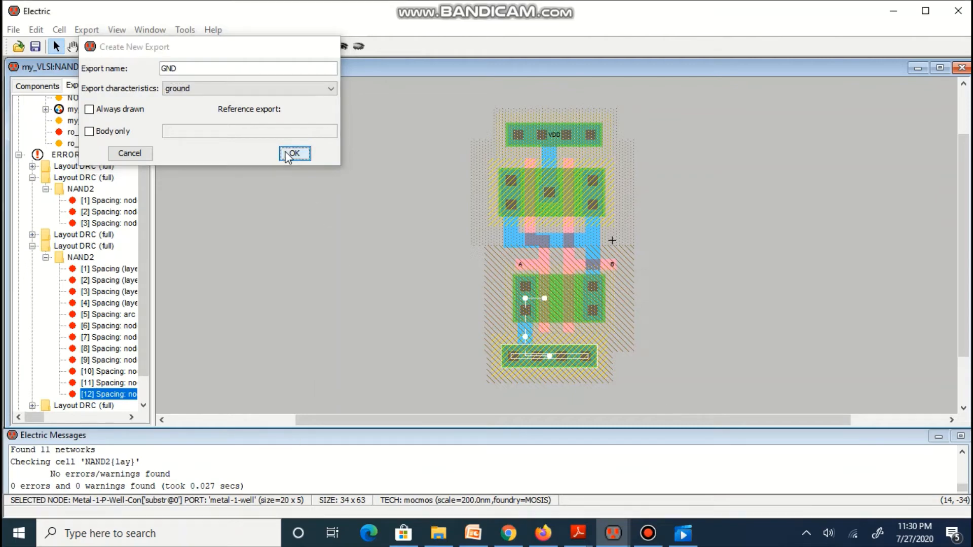
pyautogui.click(733, 228)
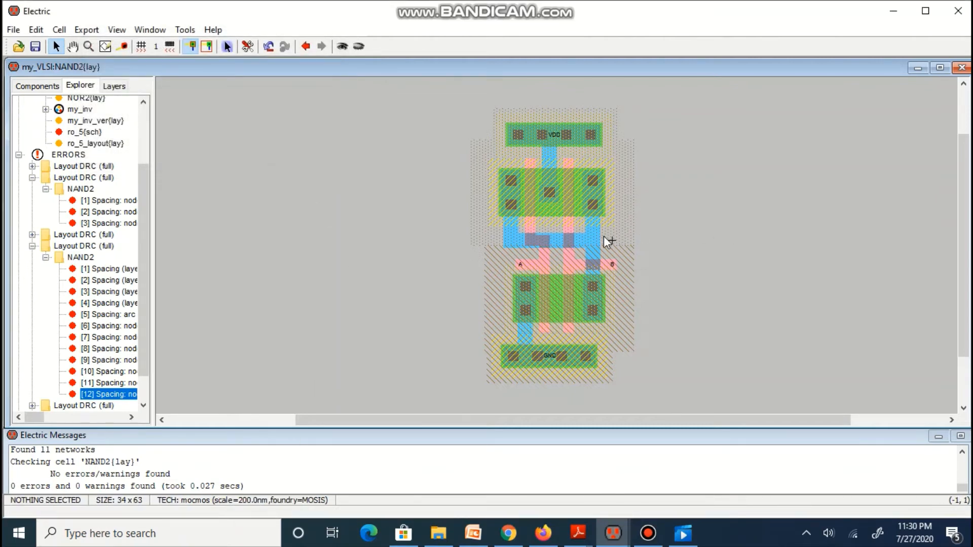
# - Extend the Metal-1 output wiring to a new pin at the cell origin and run the design rule check
pyautogui.click(597, 239)
pyautogui.rightClick(610, 239)
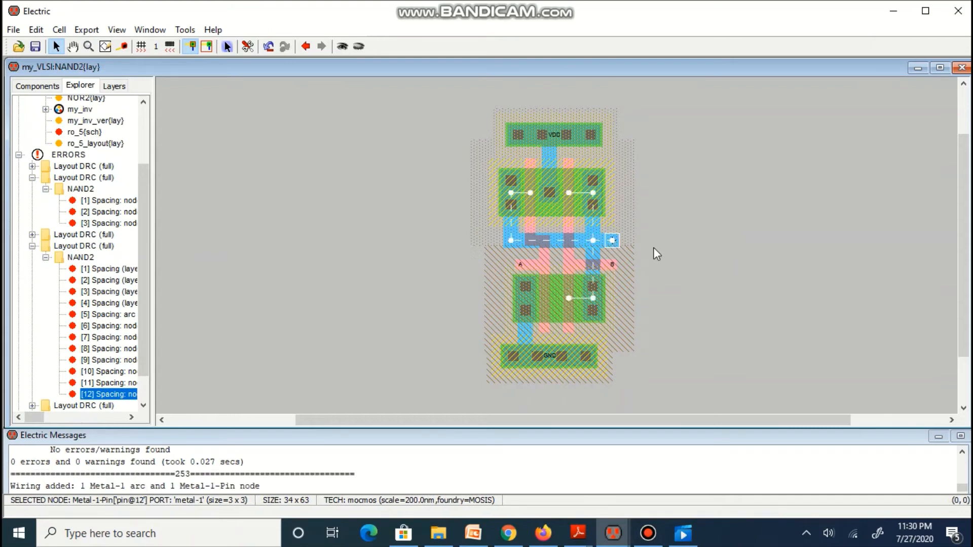
pyautogui.press('F5')
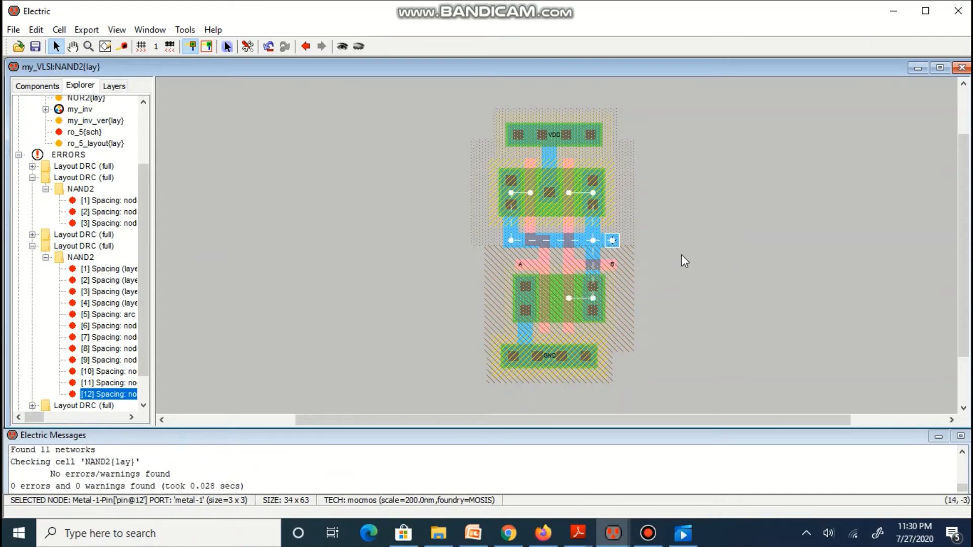
# - Export the Metal-1 pin at the origin as Y with the output characteristic
pyautogui.hotkey('ctrl', 'e')
pyautogui.write('Y')
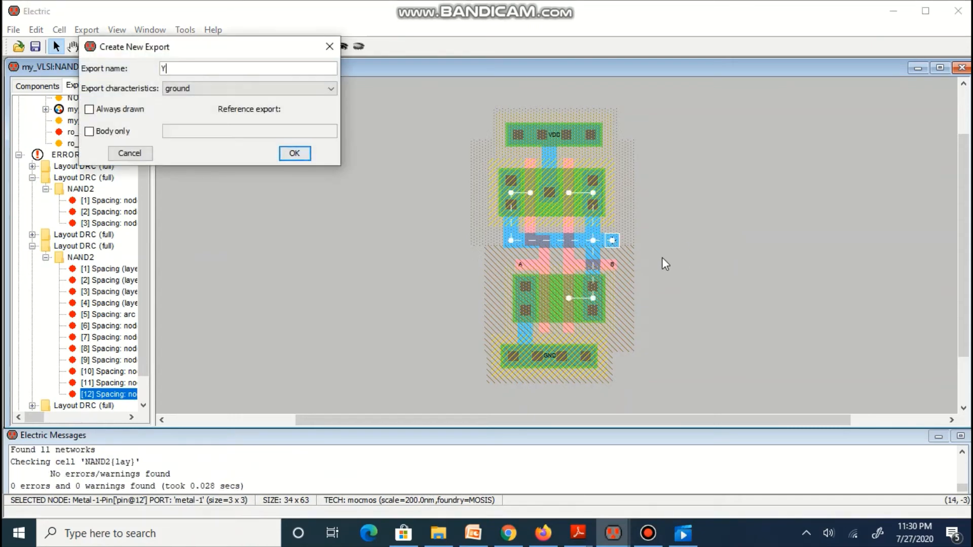
pyautogui.press('Tab')
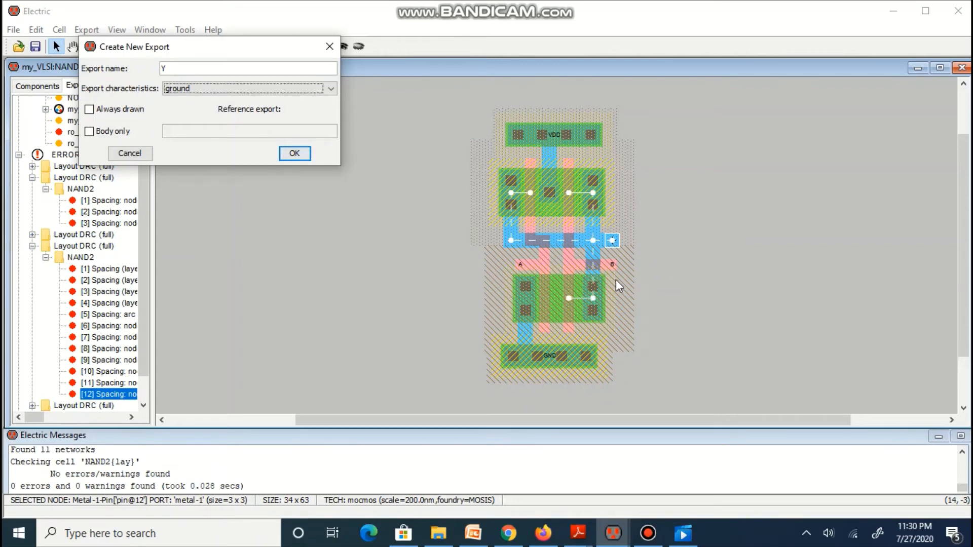
pyautogui.press('o')
pyautogui.click(293, 153)
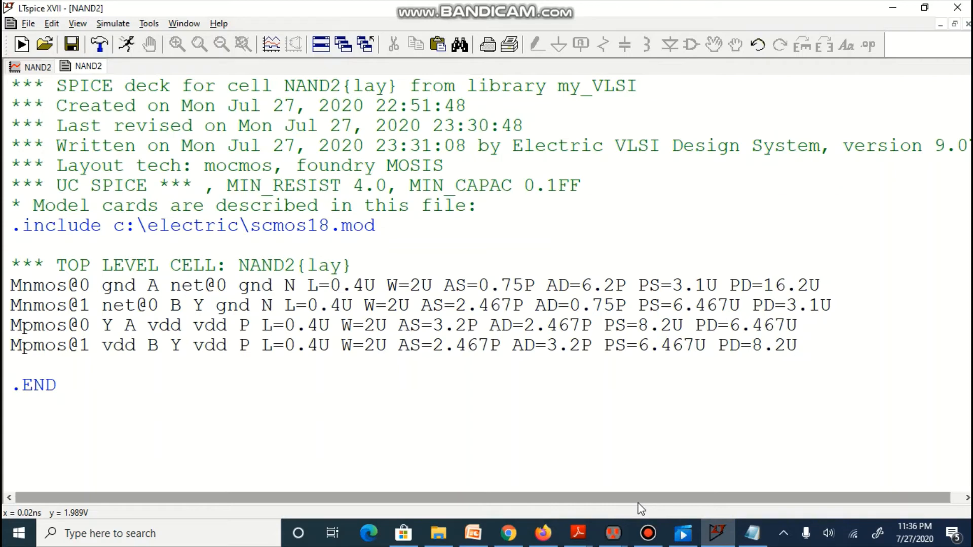
# - In LTspice, add to the netlist a 1.8v supply, 0-1.8 pulse sources on A (1ns on, 2.002ns period) and B (3ns, 6.002ns), and .tran 0.02ns 20ns
pyautogui.write('vdd vdd gnd 1.8v vin1 A gnd pulse 0 1.8 0ns 1ps 1ps 1ns 2.002ns 5 vin2 B gnd pulse 0 1.8 0ns 1ps 1ps 3ns 6.002ns 5 .tran 0.02ns 20ns')
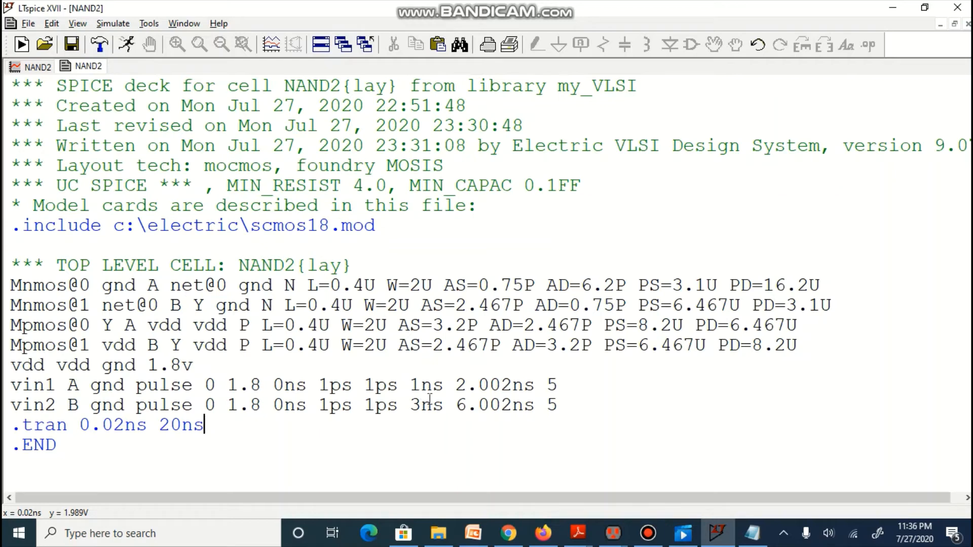
# - Run the NAND2 transient simulation and maximize the waveform window showing V(a), V(b) and V(y)
pyautogui.click(131, 53)
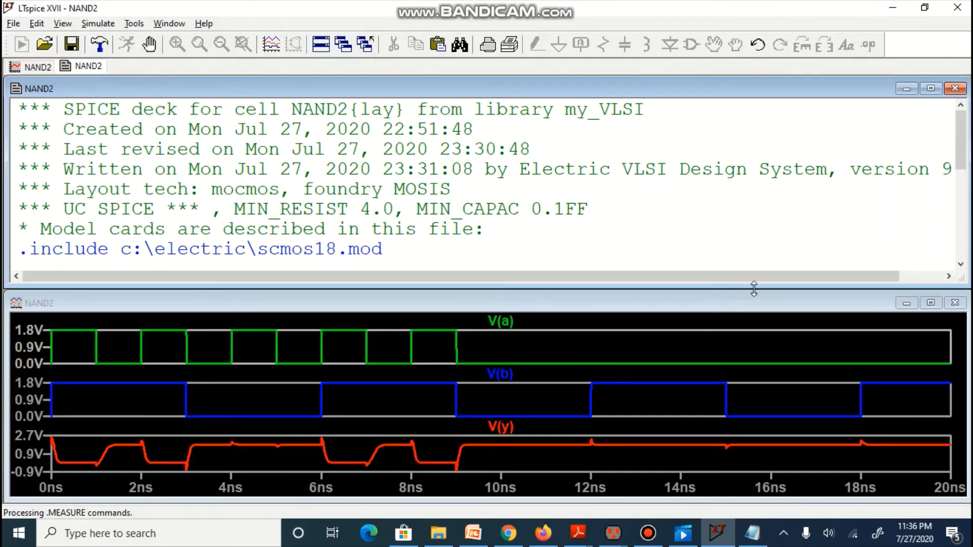
pyautogui.click(932, 304)
pyautogui.click(931, 303)
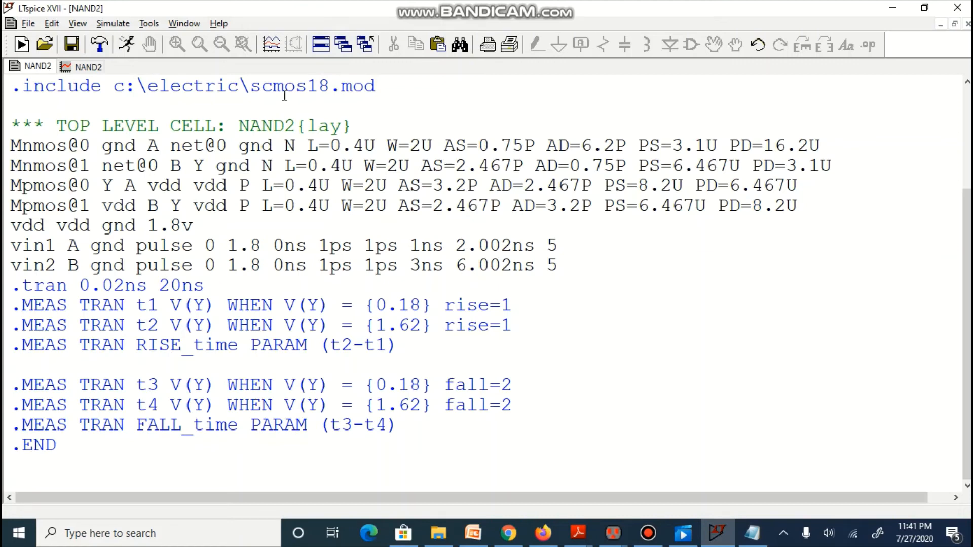
# - Rerun the simulation with the rise-time and fall-time .MEAS statements in the netlist and maximize the waveform plot
pyautogui.click(125, 43)
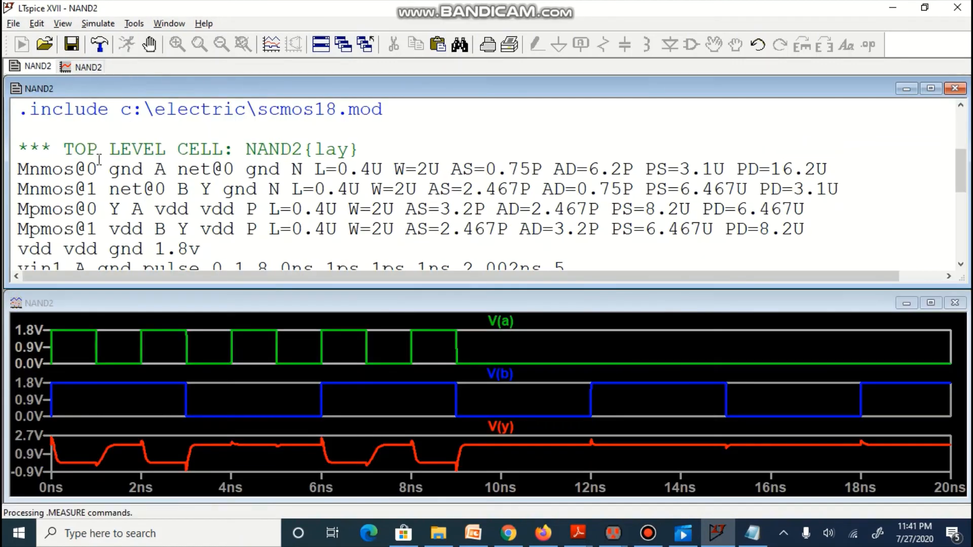
pyautogui.click(931, 304)
pyautogui.click(931, 304)
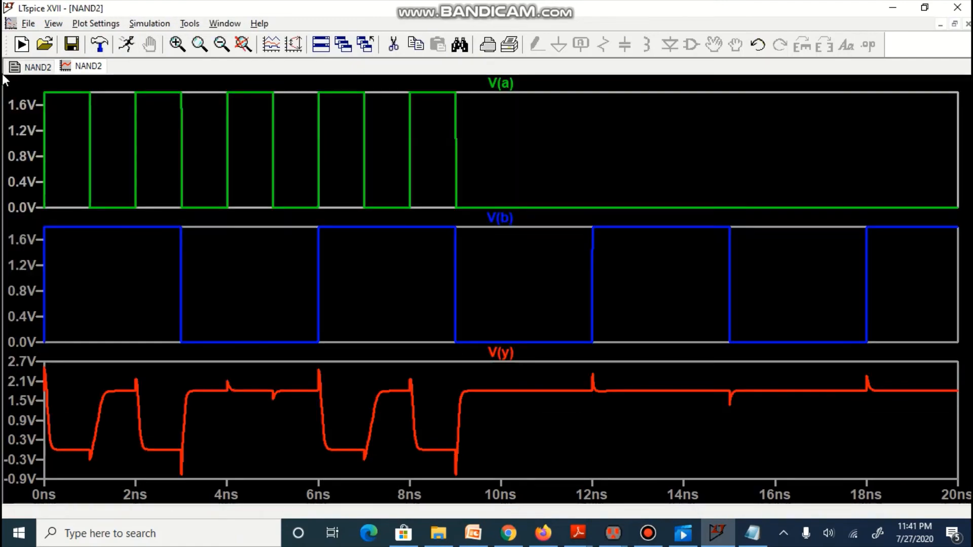
# - Open the SPICE error log for the NAND2 run and highlight the measured rise_time value
pyautogui.click(53, 23)
pyautogui.click(75, 130)
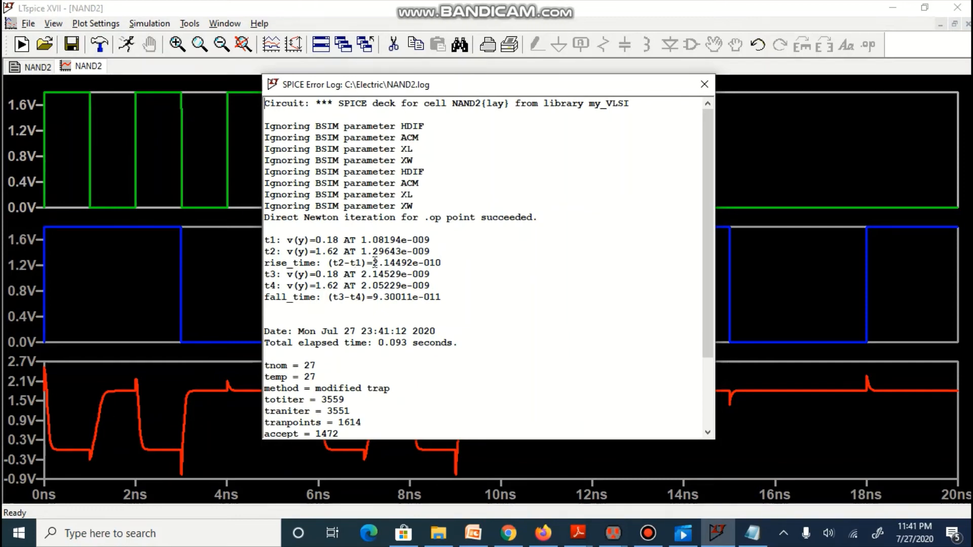
pyautogui.moveTo(372, 263); pyautogui.dragTo(446, 262)
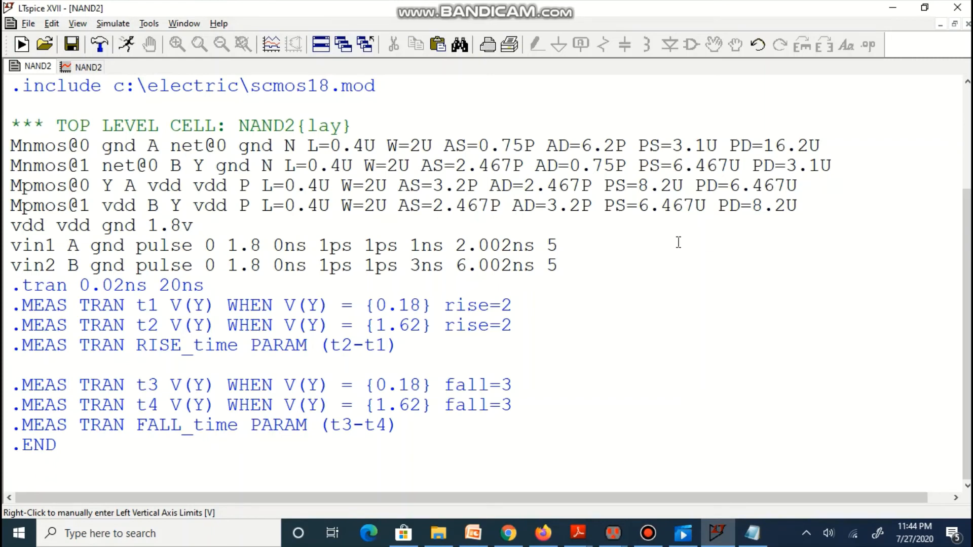
# - Rerun the simulation with the rise=2 and fall=3 measurements, maximize the waveform plot and open the SPICE error log
pyautogui.click(124, 48)
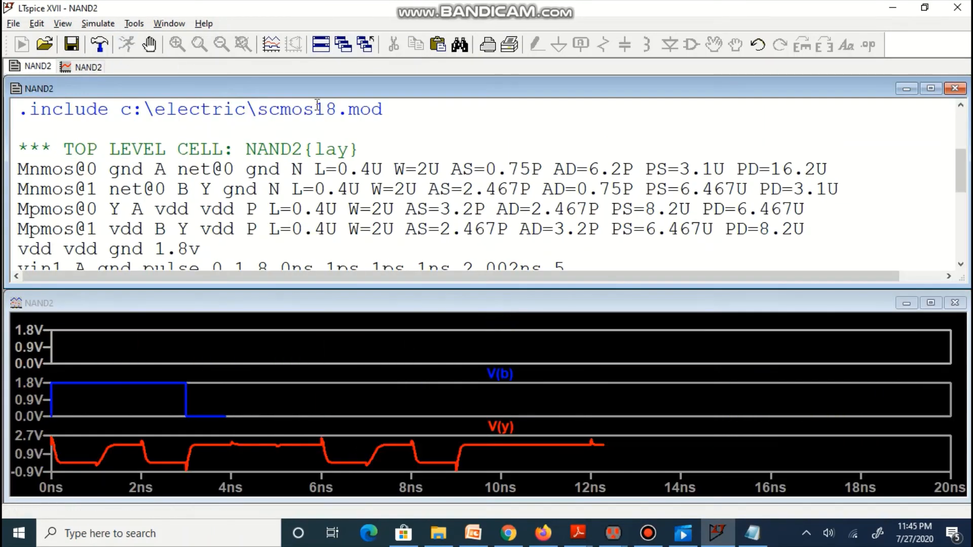
pyautogui.click(930, 303)
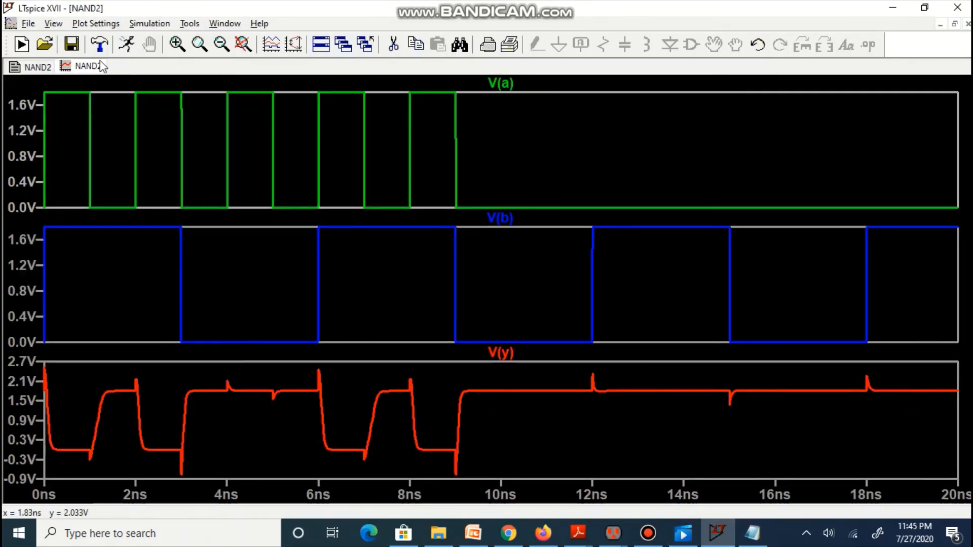
pyautogui.click(53, 24)
pyautogui.click(96, 125)
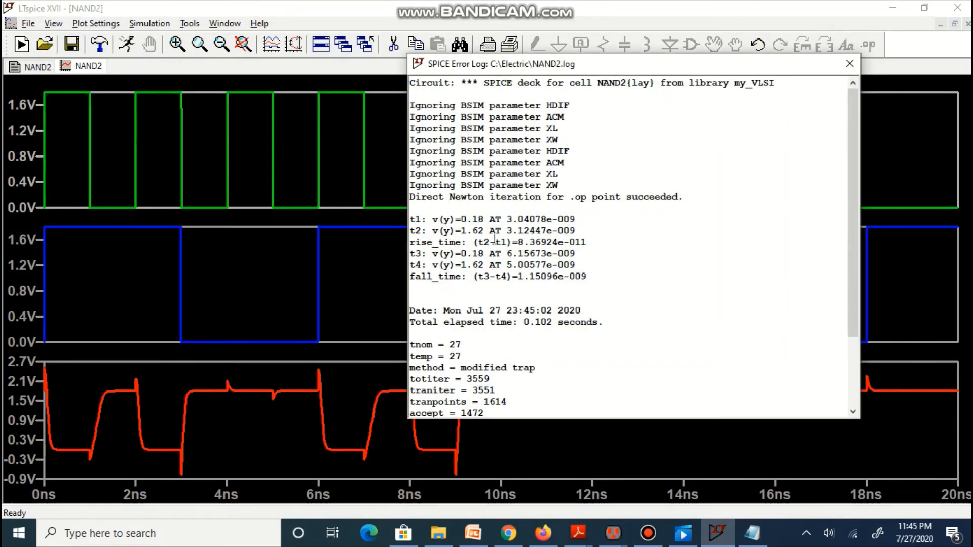
# - Examine the rise_time and fall_time results in the log, including the t3 and t4 crossing lines
pyautogui.moveTo(517, 242); pyautogui.dragTo(598, 244)
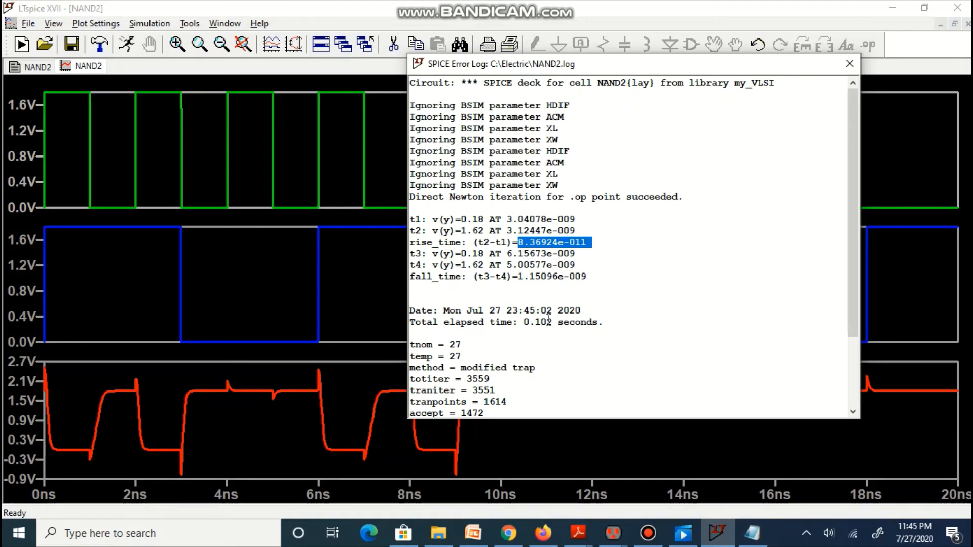
pyautogui.click(531, 279)
pyautogui.moveTo(518, 276); pyautogui.dragTo(609, 274)
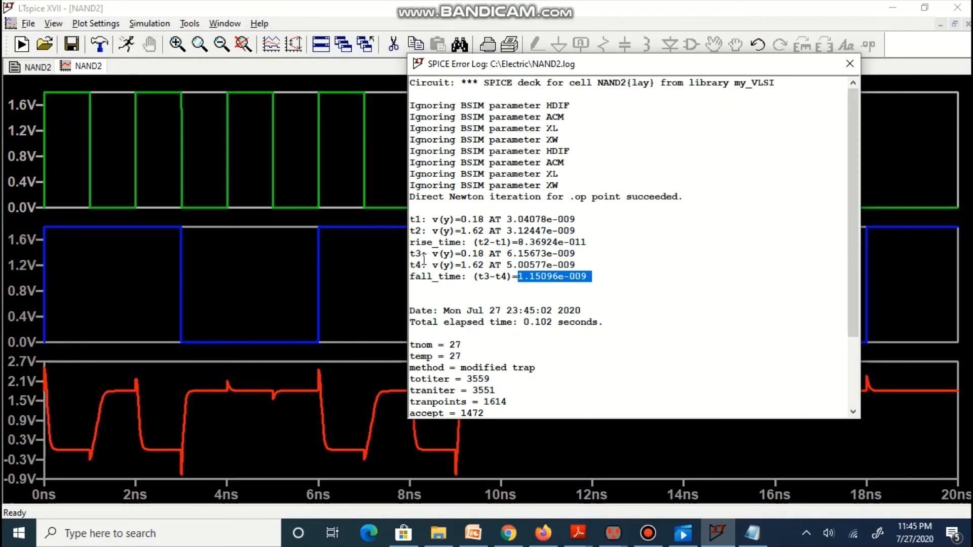
pyautogui.moveTo(411, 253); pyautogui.dragTo(607, 249)
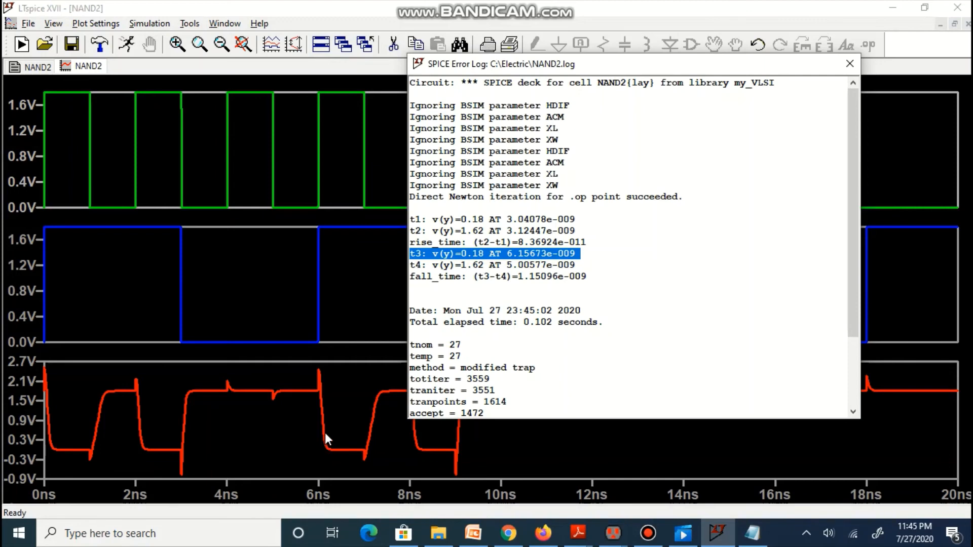
pyautogui.moveTo(411, 265); pyautogui.dragTo(605, 267)
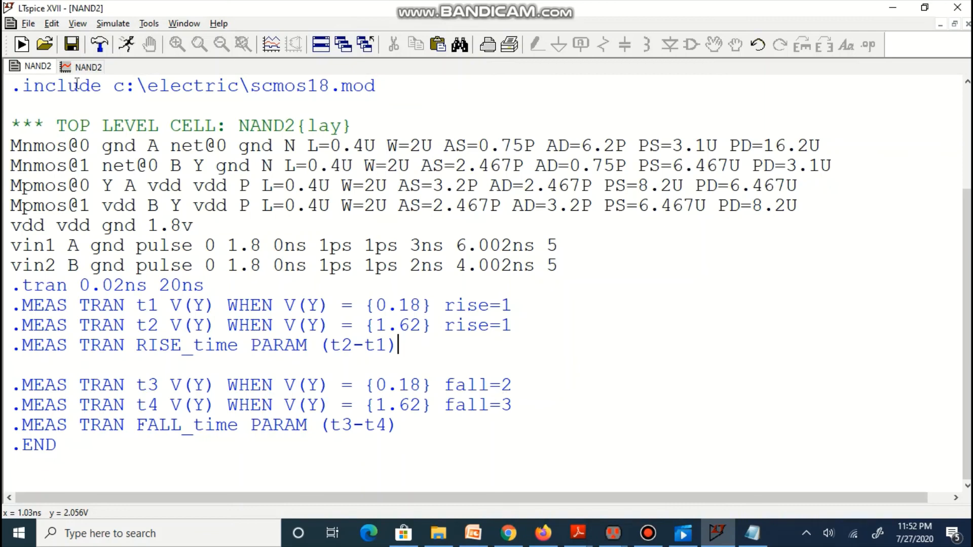
# - Rerun with A pulsing 3ns on/6.002ns period and B 2ns/4.002ns, maximize the plot, and check rise_time and fall_time in the SPICE error log
pyautogui.click(127, 45)
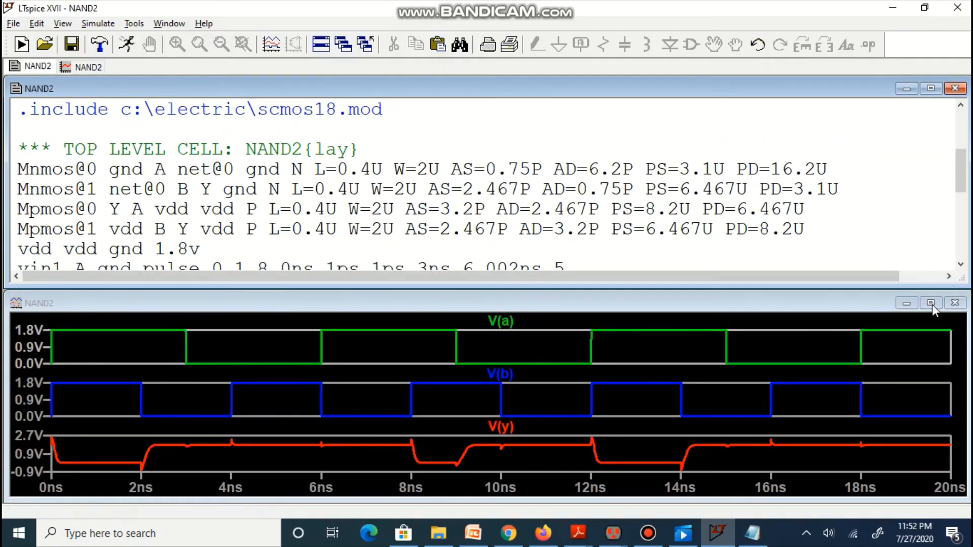
pyautogui.click(931, 304)
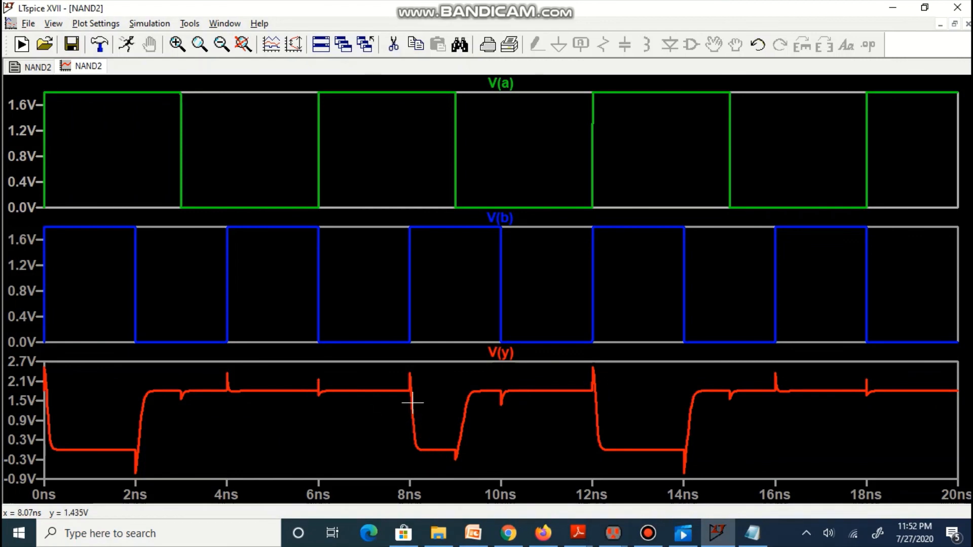
pyautogui.click(95, 23)
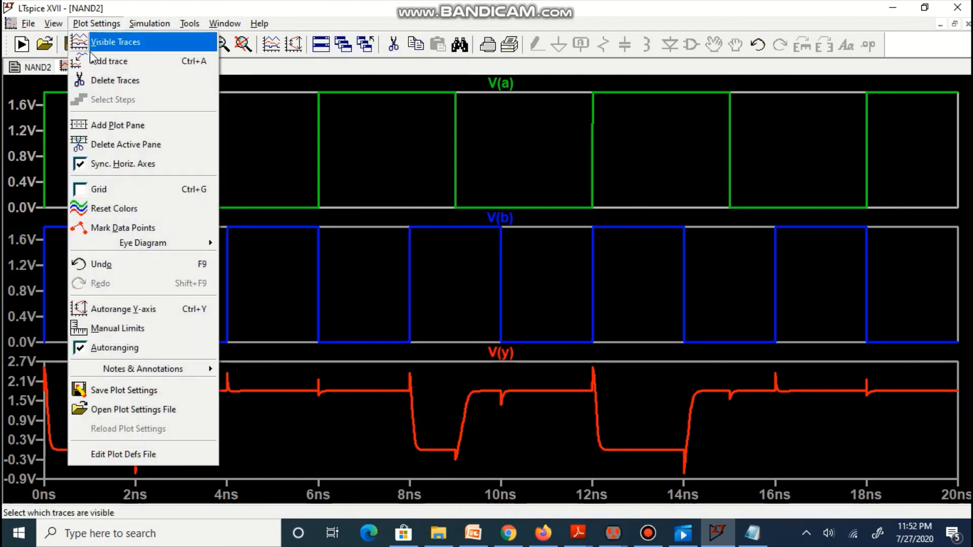
pyautogui.moveTo(53, 24)
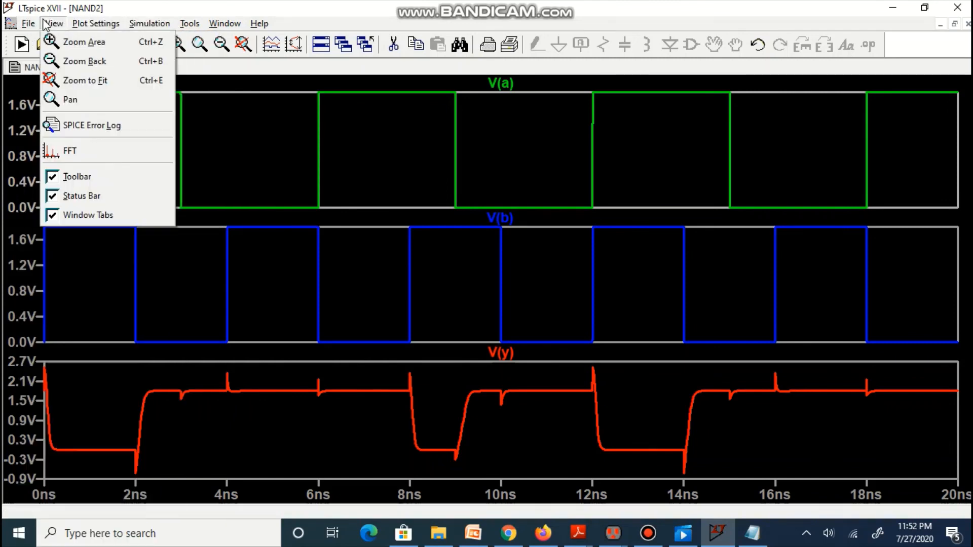
pyautogui.click(63, 124)
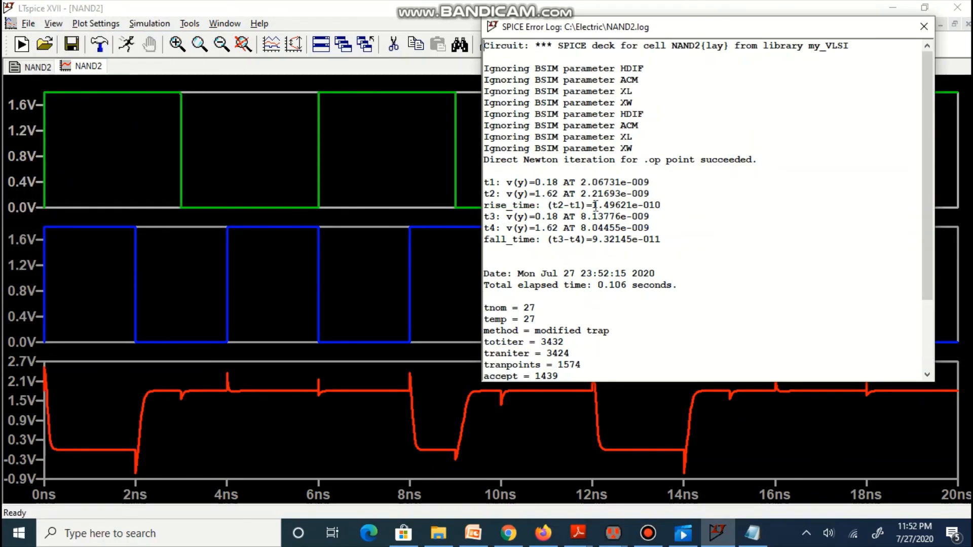
pyautogui.moveTo(591, 205); pyautogui.dragTo(685, 206)
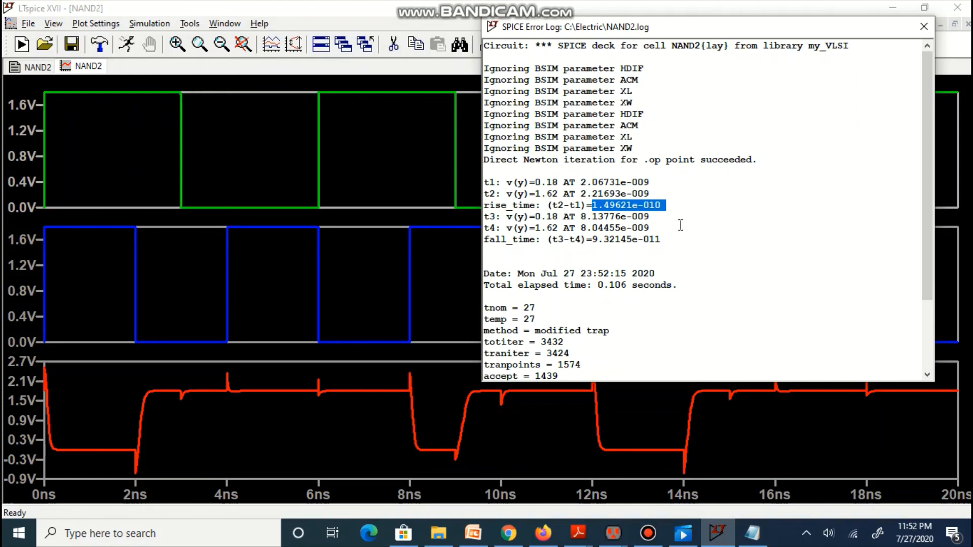
pyautogui.moveTo(592, 239); pyautogui.dragTo(668, 239)
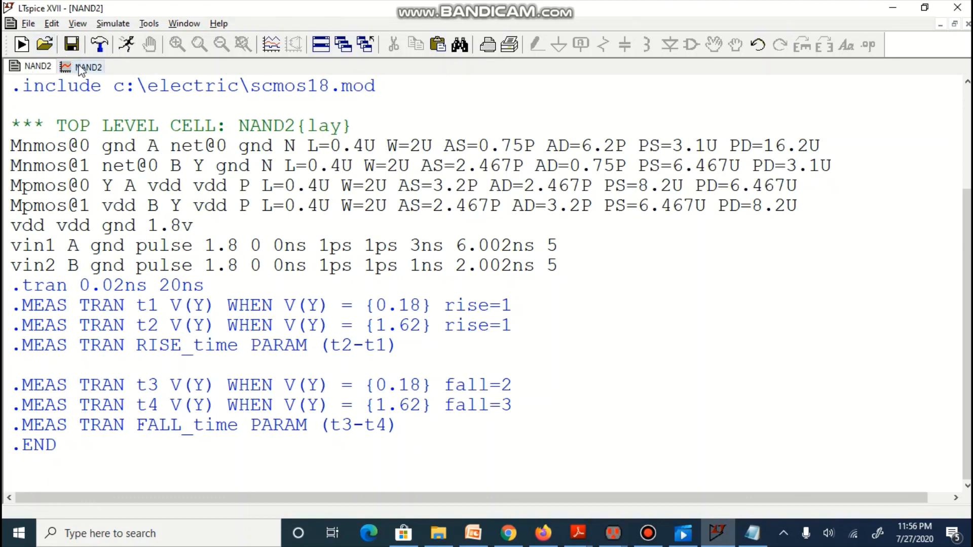
# - Rerun with inverted 1.8-0 pulses on A (3ns, 6.002ns) and B (1ns, 2.002ns), maximize the plot, and check both times in the error log
pyautogui.click(126, 45)
pyautogui.click(938, 304)
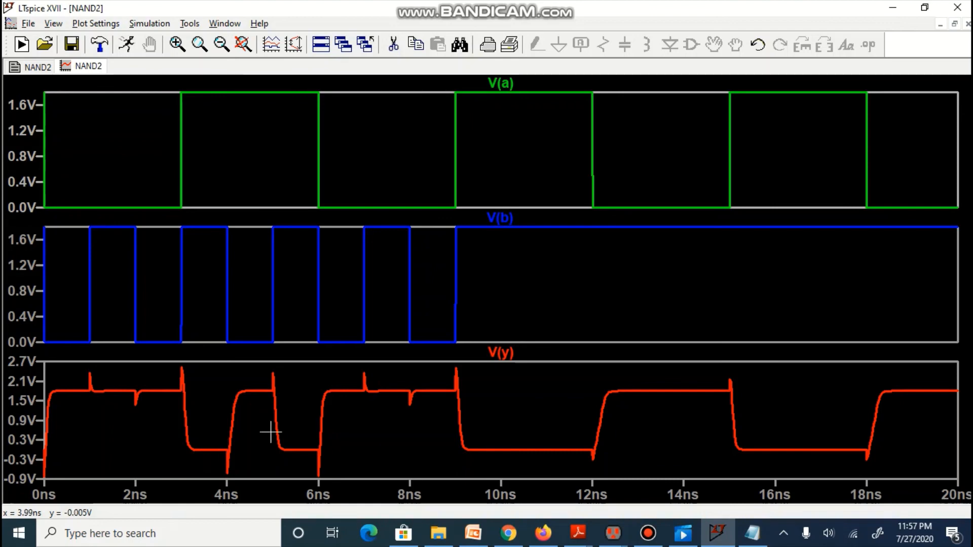
pyautogui.click(55, 24)
pyautogui.click(72, 126)
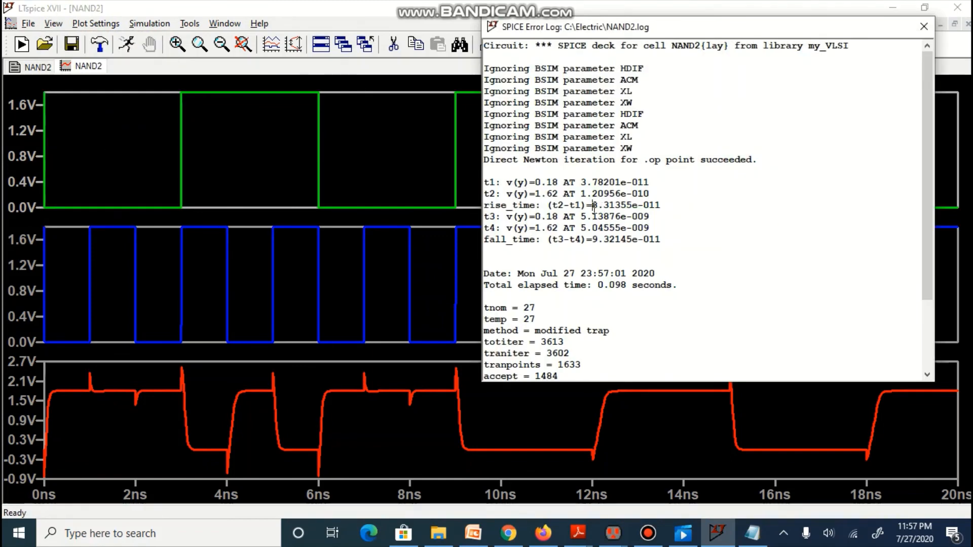
pyautogui.moveTo(592, 205); pyautogui.dragTo(675, 204)
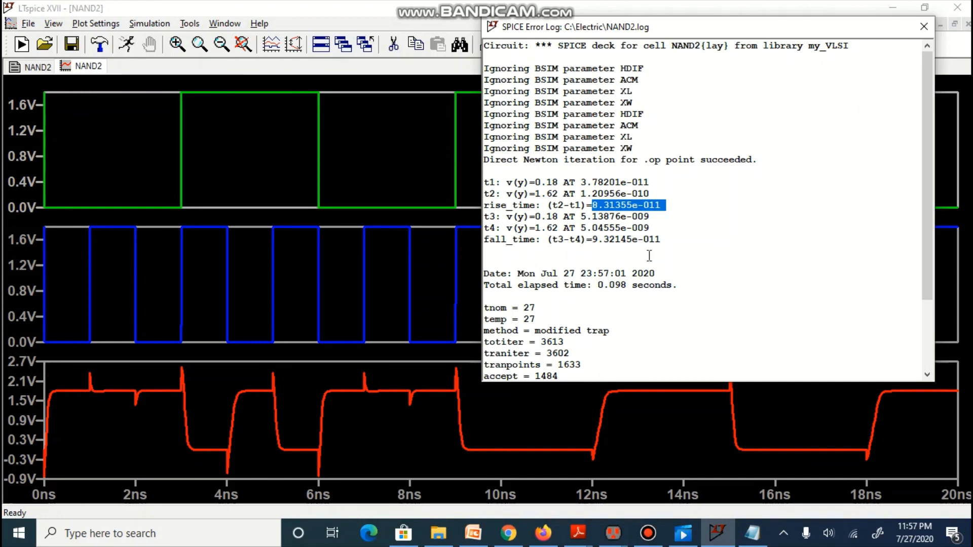
pyautogui.moveTo(592, 244); pyautogui.dragTo(704, 244)
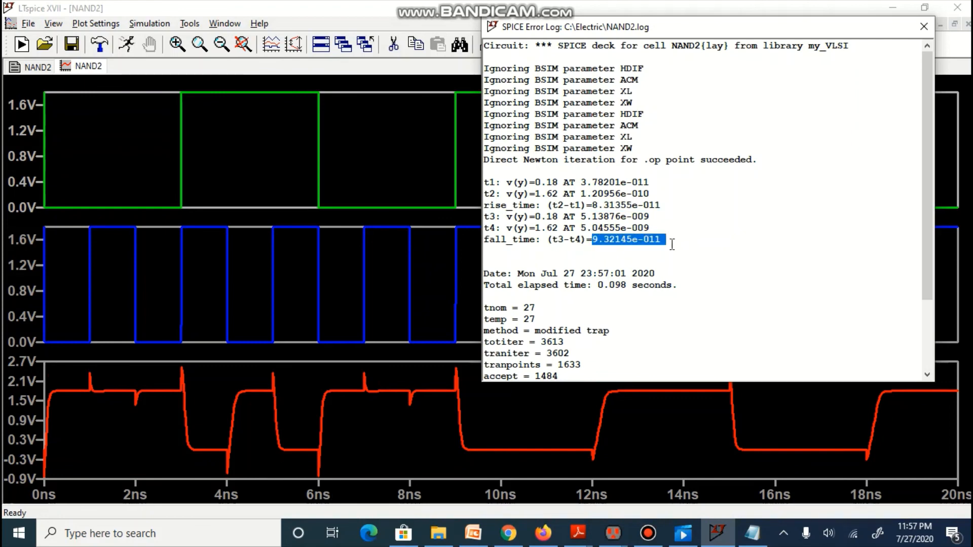